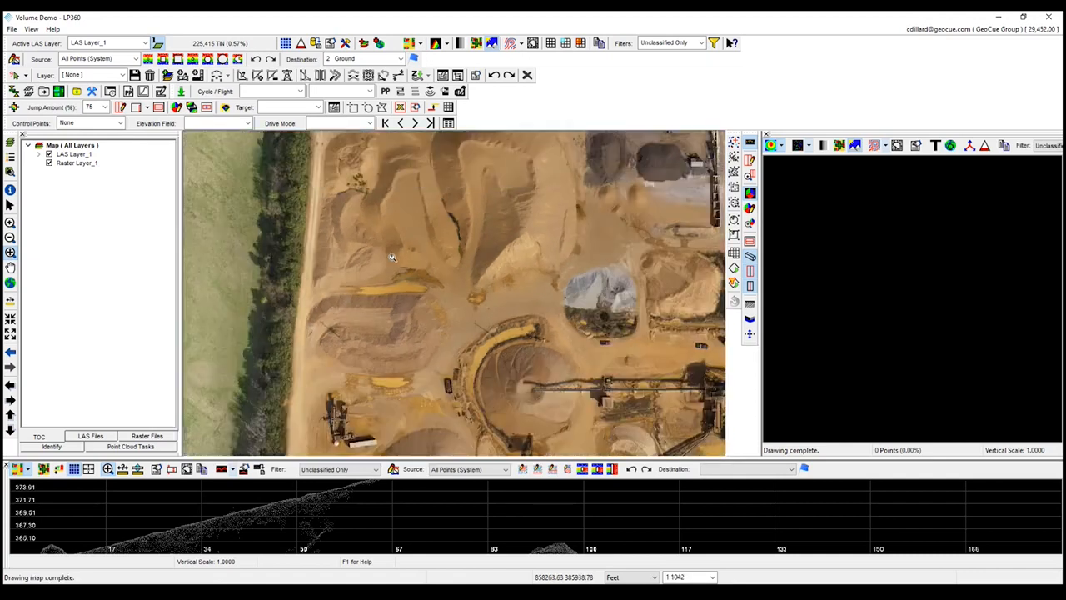
Display the LAS layer as a shaded TIN surface and bring the small stockpiles east of the large pile into view.
middle_click_drag(509, 226, 426, 261)
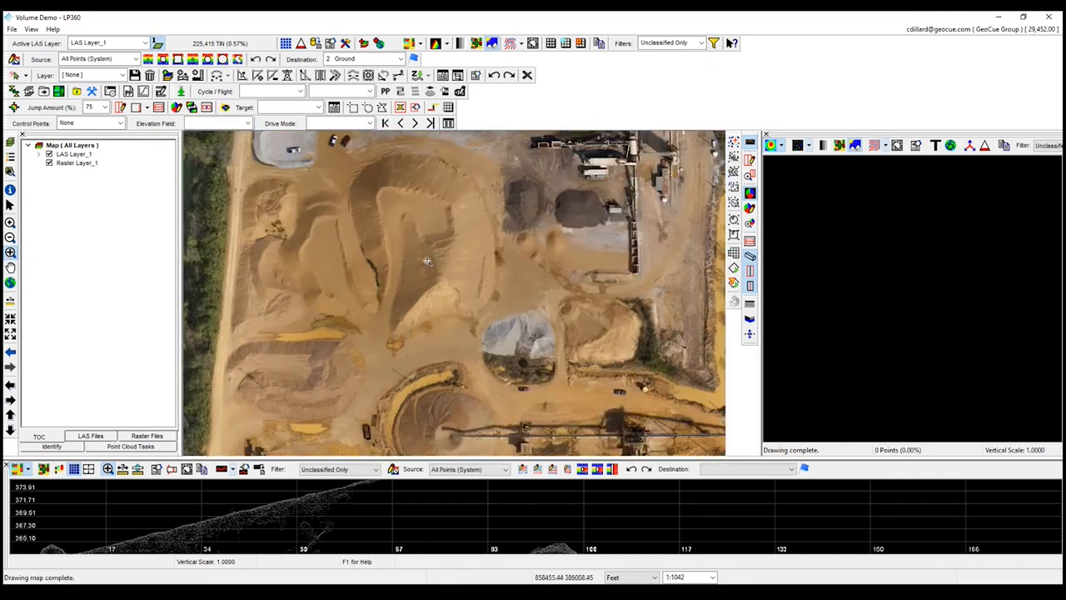
left_click(409, 41)
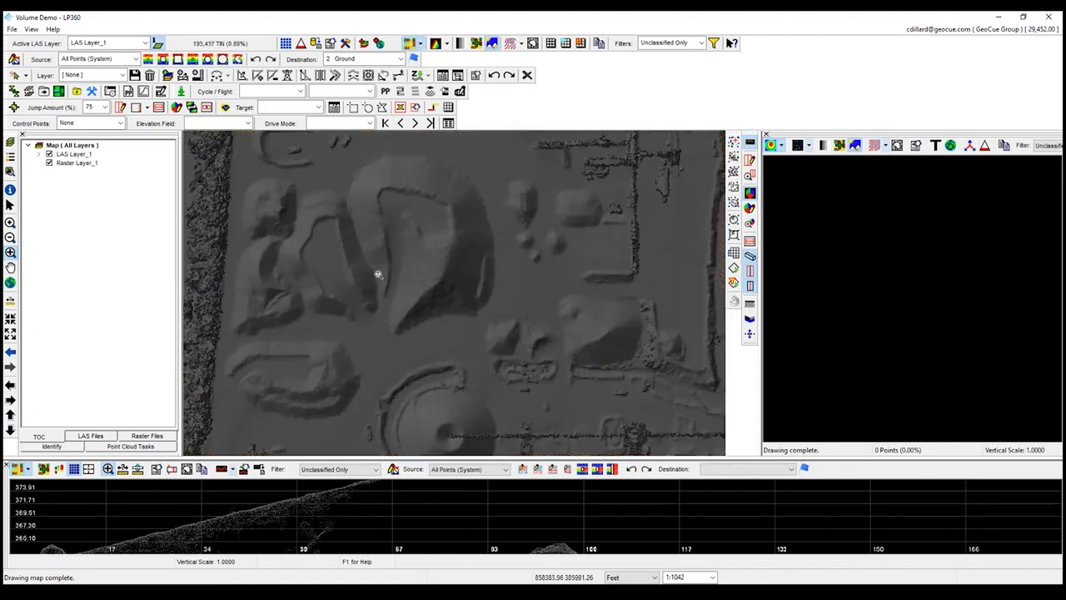
scroll(533, 250, "down", 1)
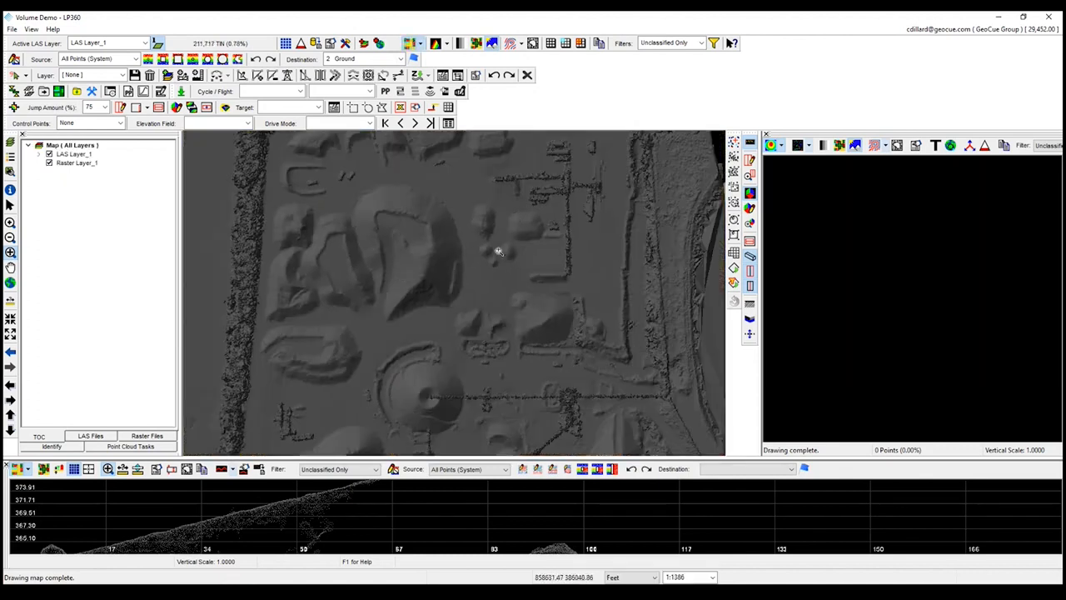
scroll(530, 229, "up", 1)
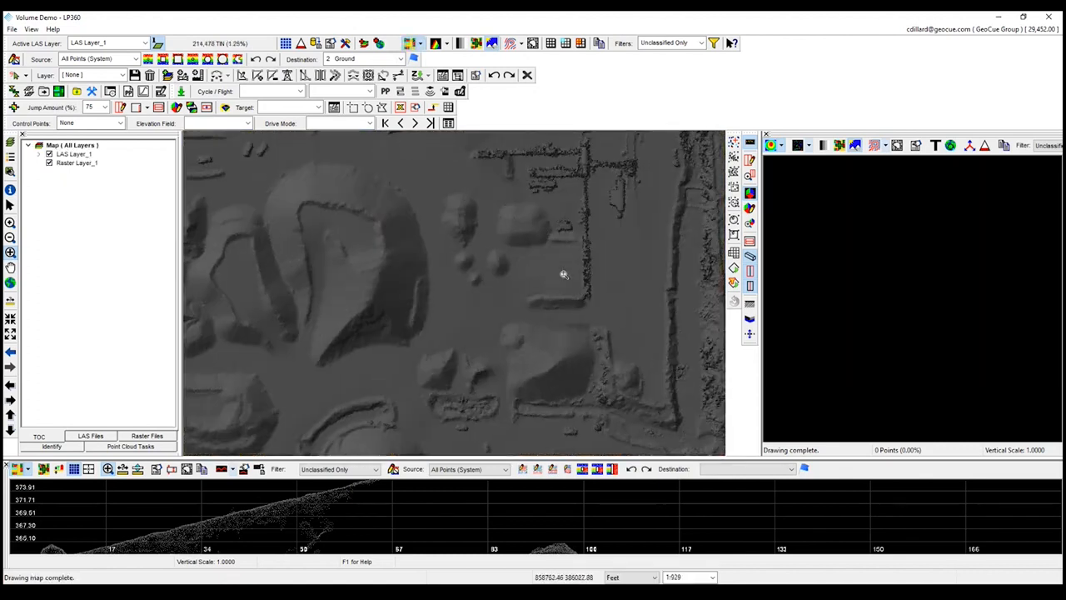
middle_click_drag(501, 276, 472, 283)
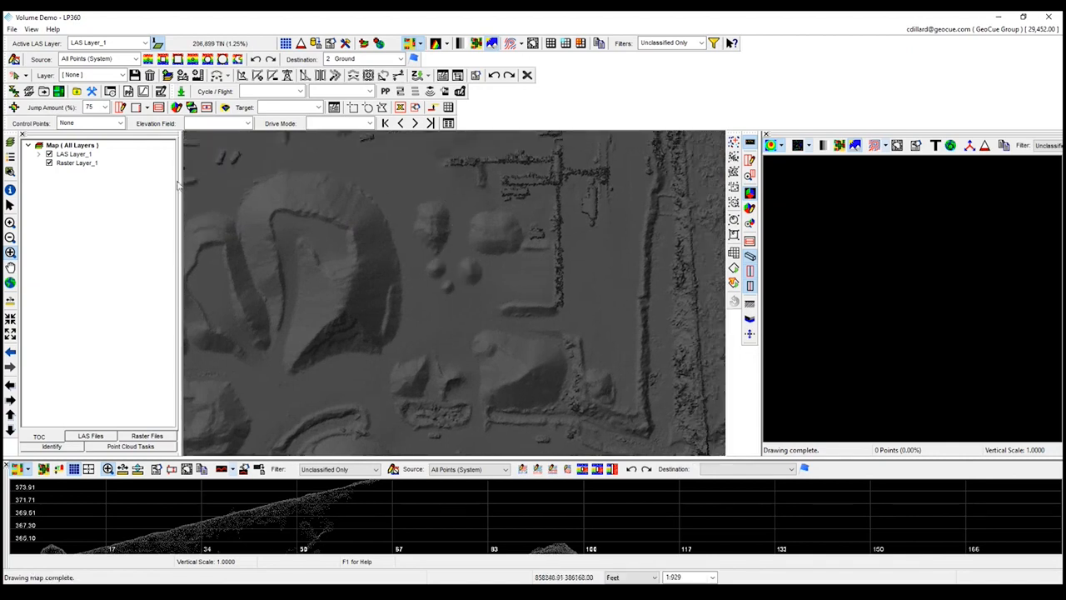
Extract the toes of the three small round stockpiles and the elongated pile just north of them with the Toe Extractor point cloud task.
left_click(117, 448)
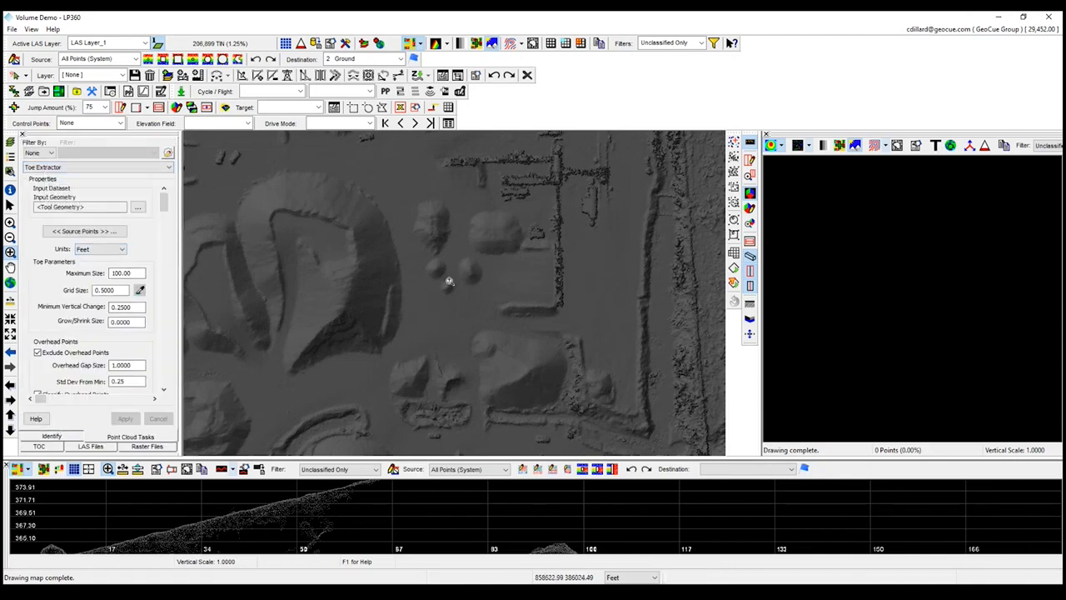
scroll(460, 242, "up", 1)
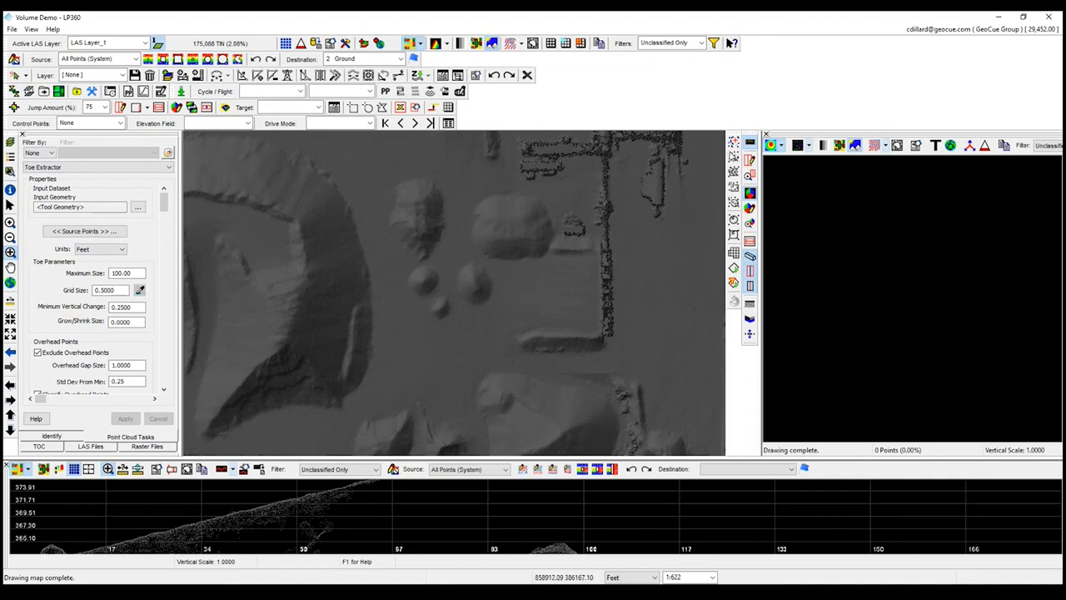
left_click(469, 282)
left_click(438, 304)
left_click(418, 281)
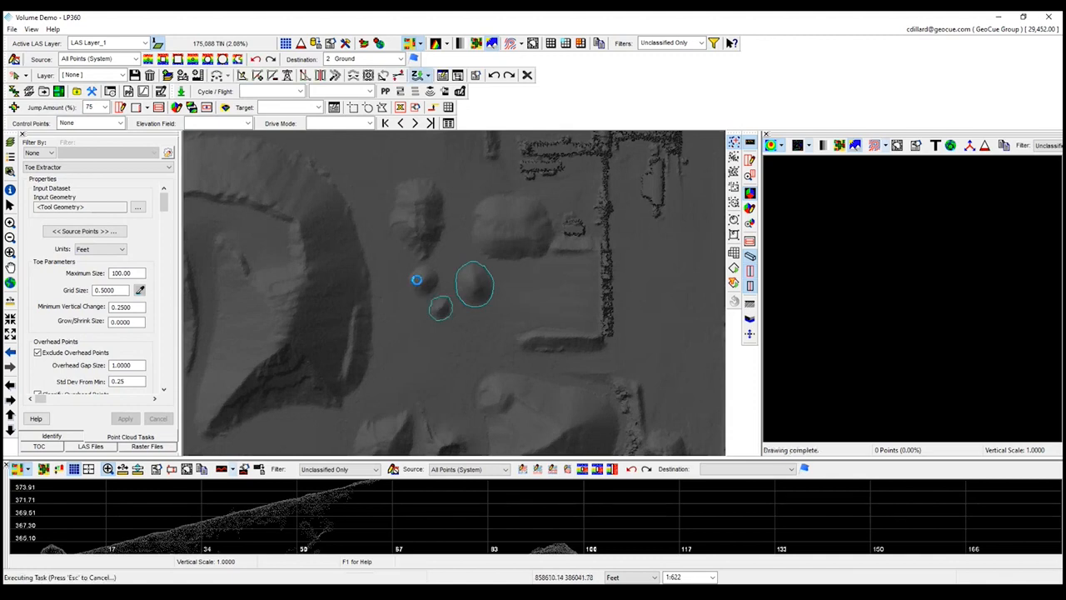
left_click(409, 222)
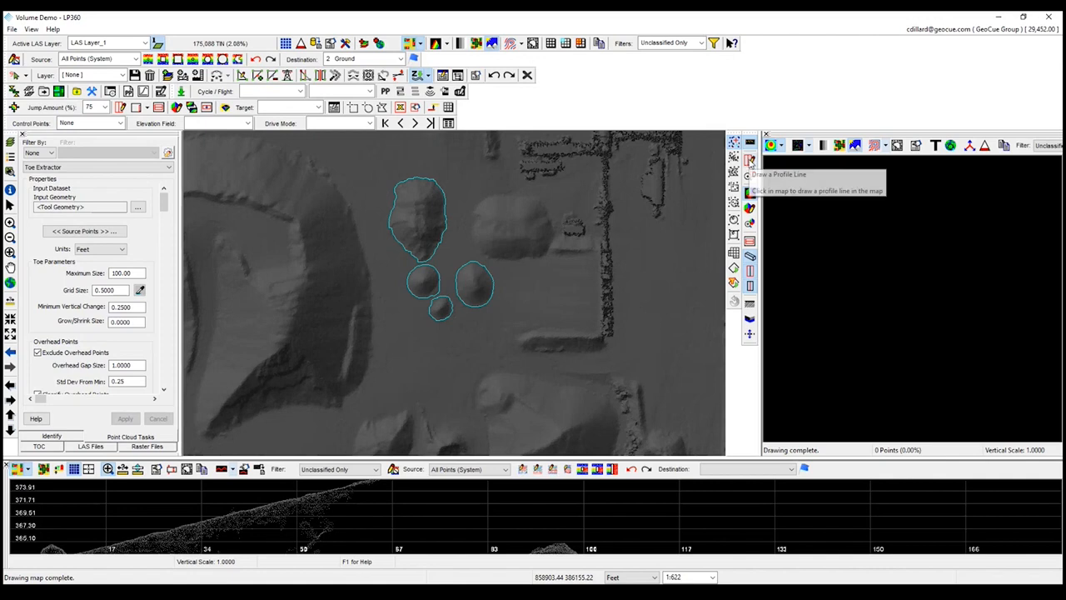
Draw a profile line across the elongated outlined pile to its eastern neighbour and enlarge the profile view.
left_click(514, 224)
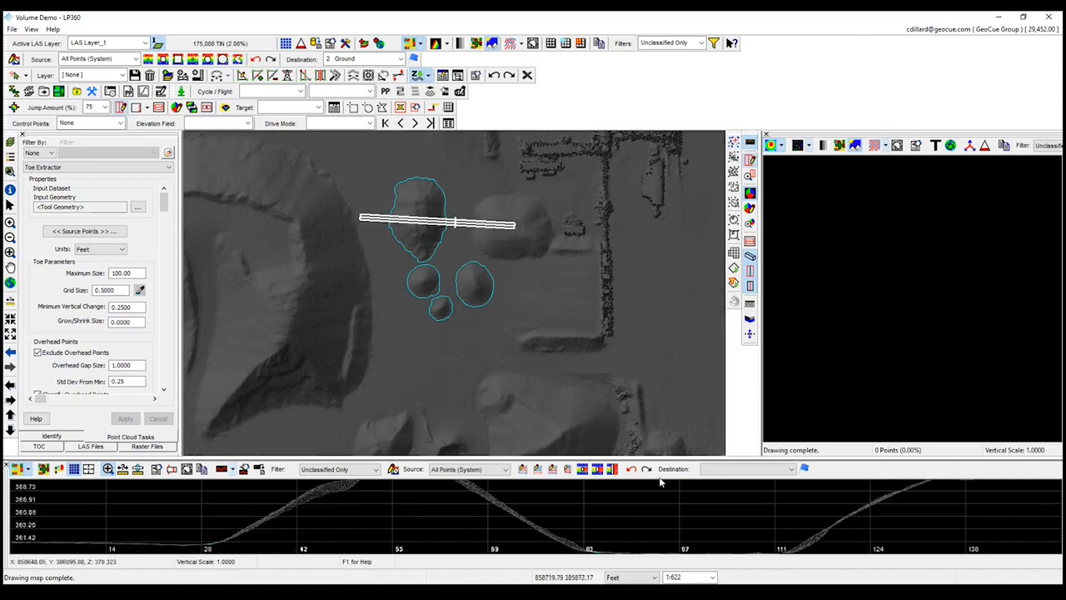
left_click_drag(658, 459, 652, 359)
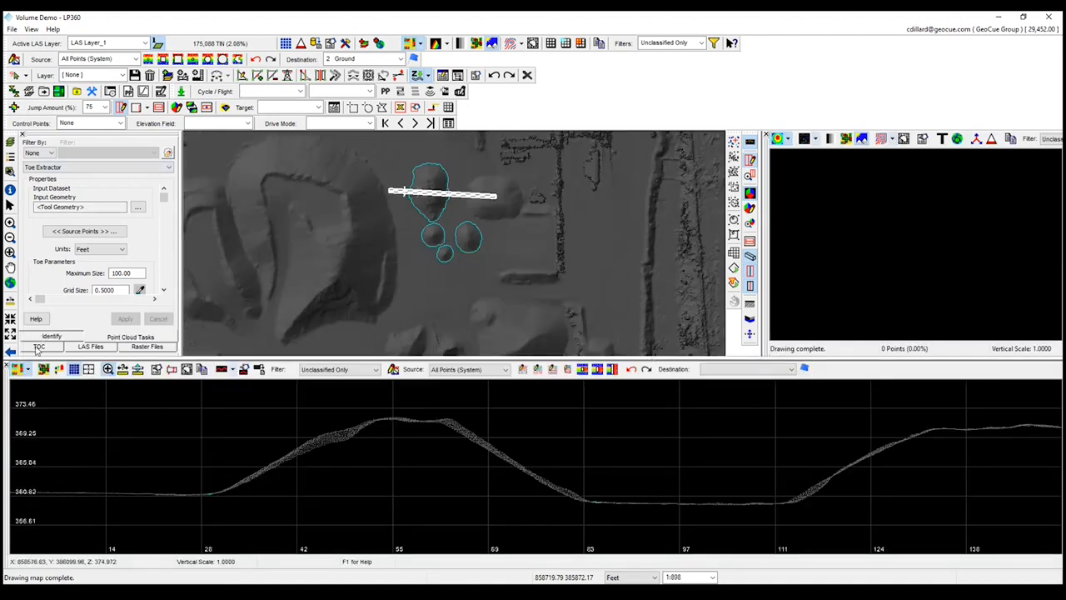
Set the outline width of the Stockpile toe layer to 3.
left_click(39, 346)
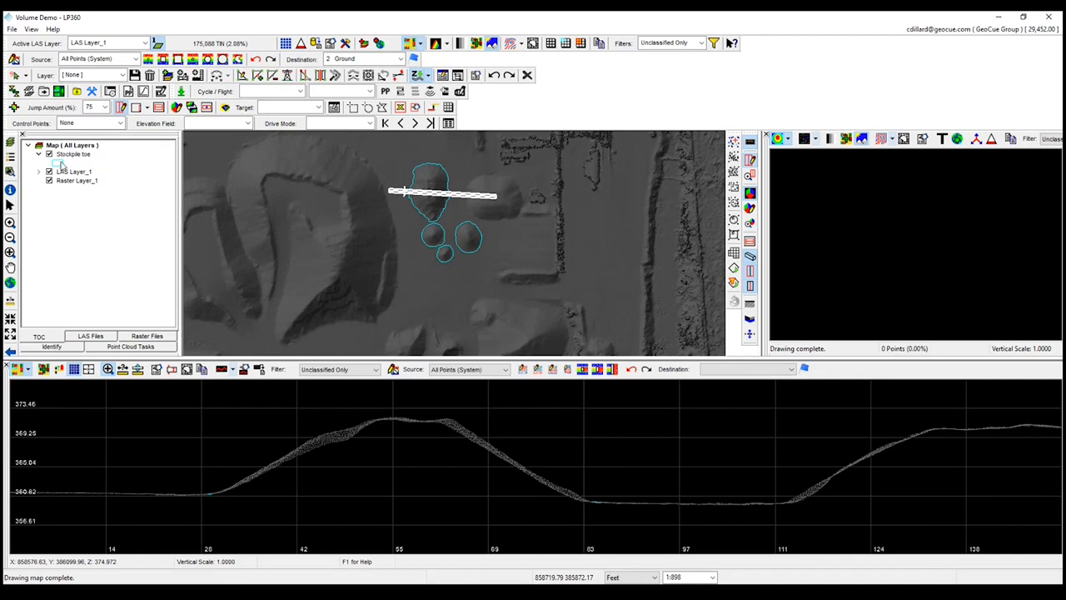
double_click(66, 155)
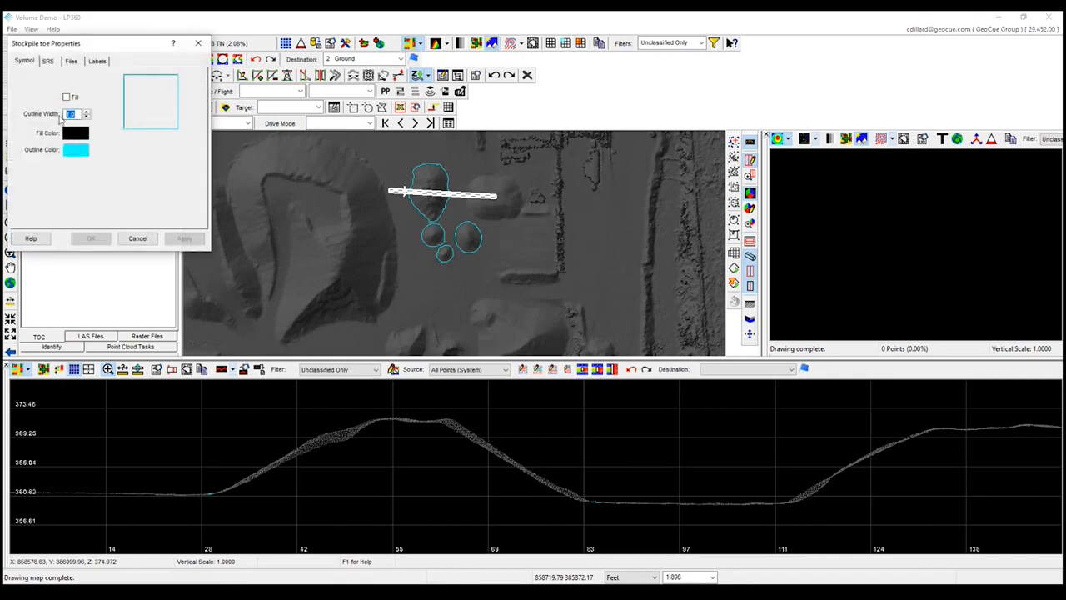
type("2")
left_click(188, 239)
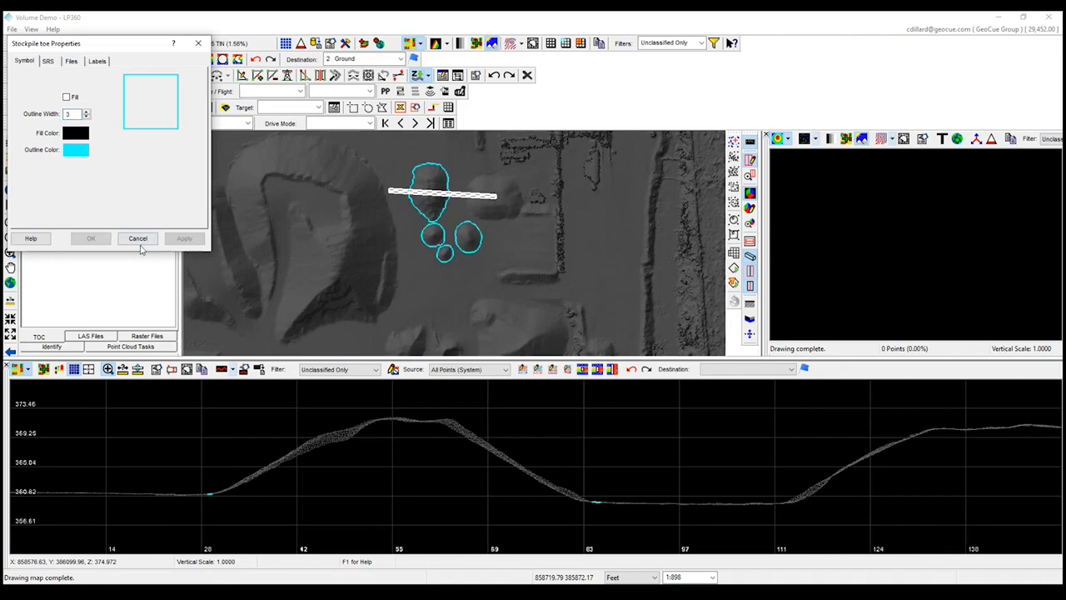
left_click(134, 241)
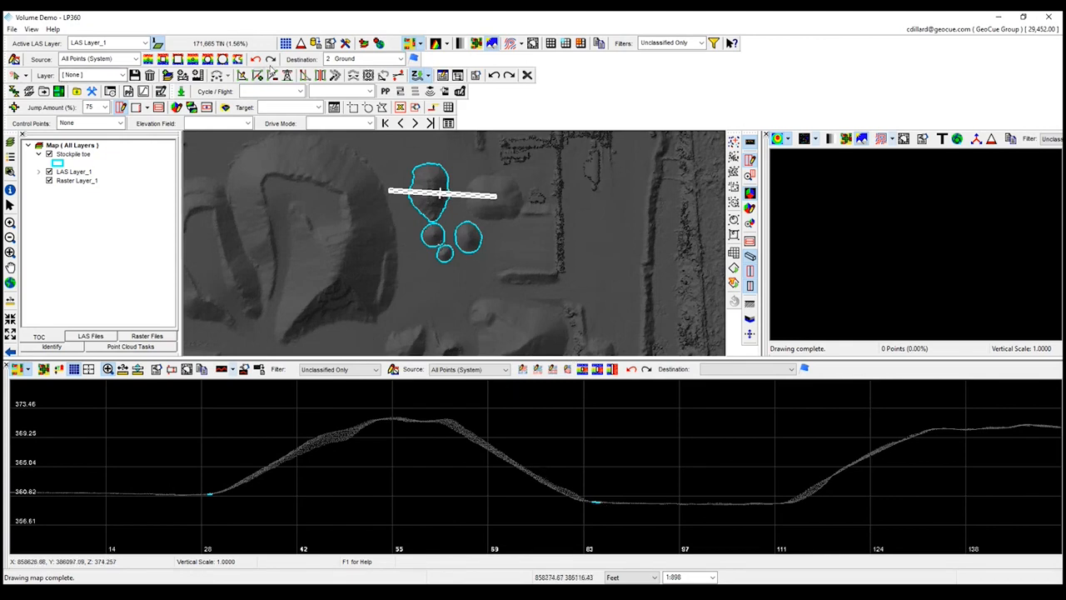
Select all four toe outlines on the Stockpile toe layer and delete them.
left_click(16, 76)
mouse_move(472, 174)
left_mouse_down()
mouse_move(400, 178)
mouse_move(505, 257)
mouse_move(476, 171)
left_mouse_up()
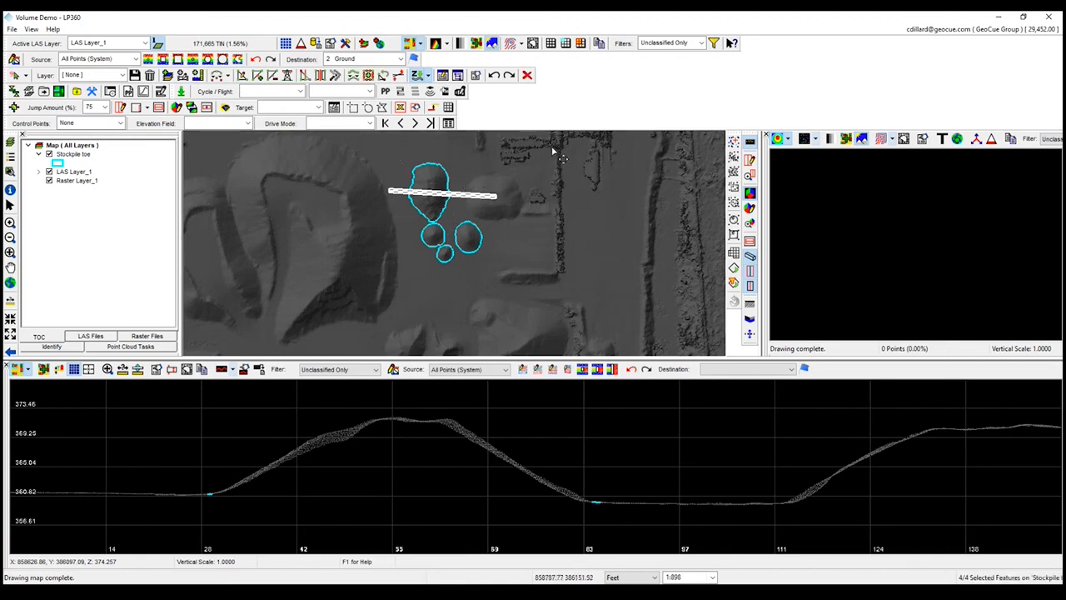
left_click(527, 75)
left_click(568, 328)
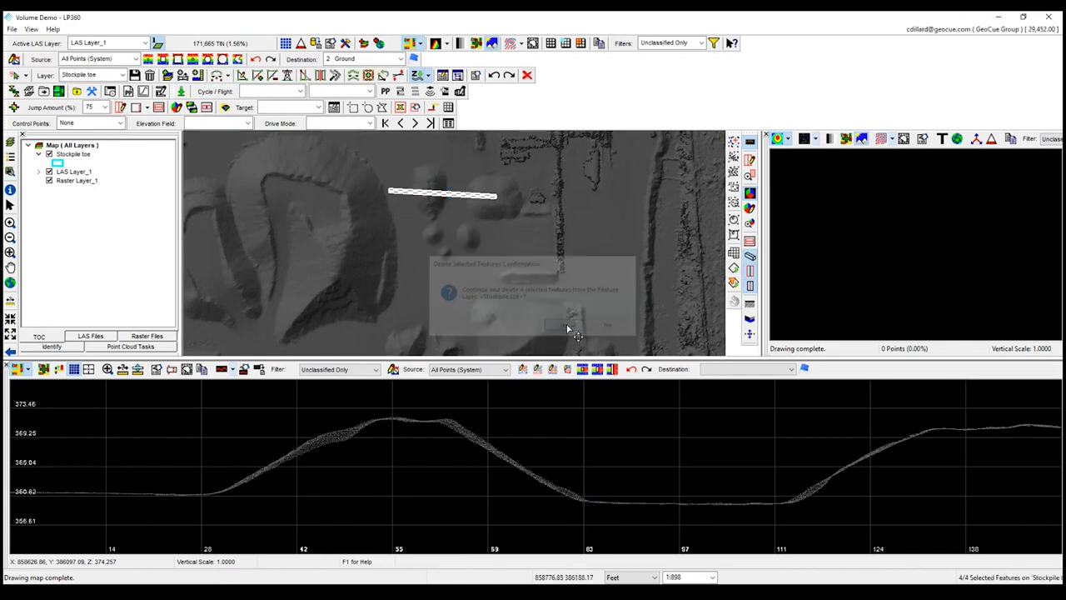
Save the Stockpile toe feature edits and extract the toe of the larger pile beneath the southern conveyor.
scroll(516, 238, "down", 3)
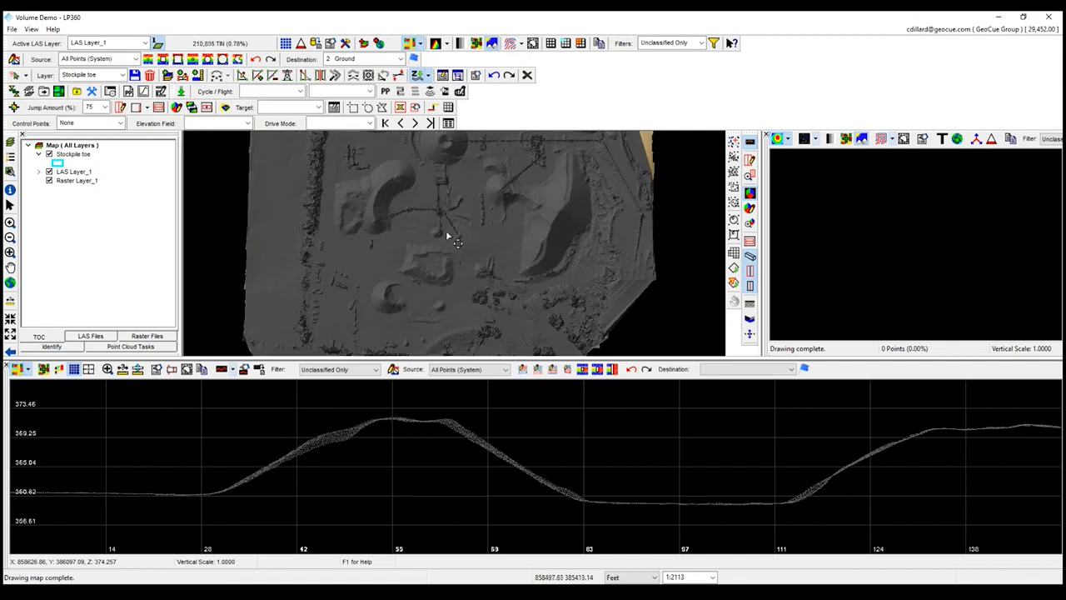
scroll(453, 239, "up", 5)
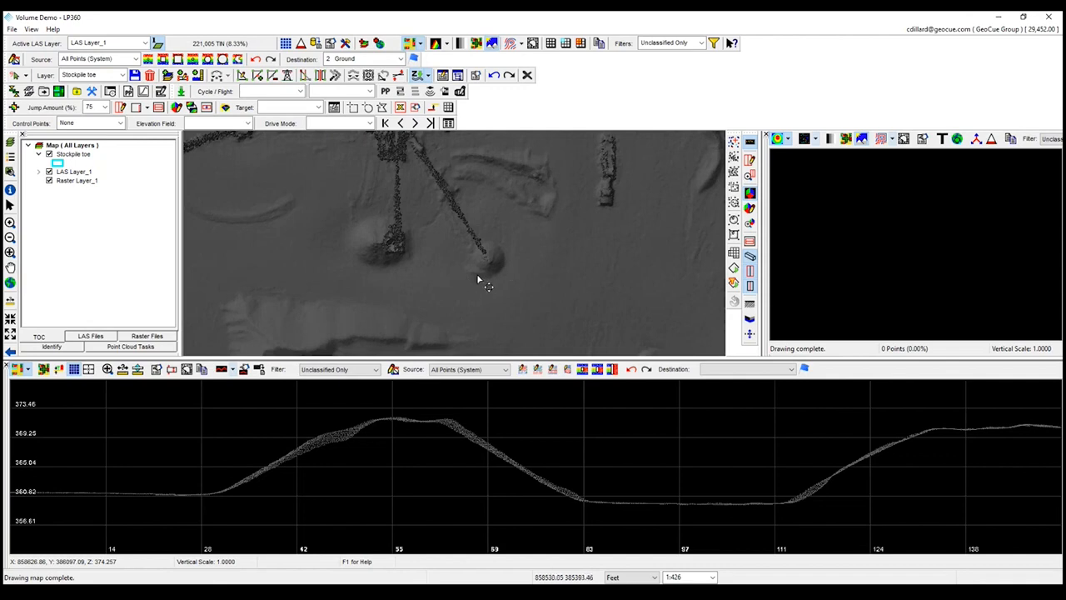
left_click(125, 348)
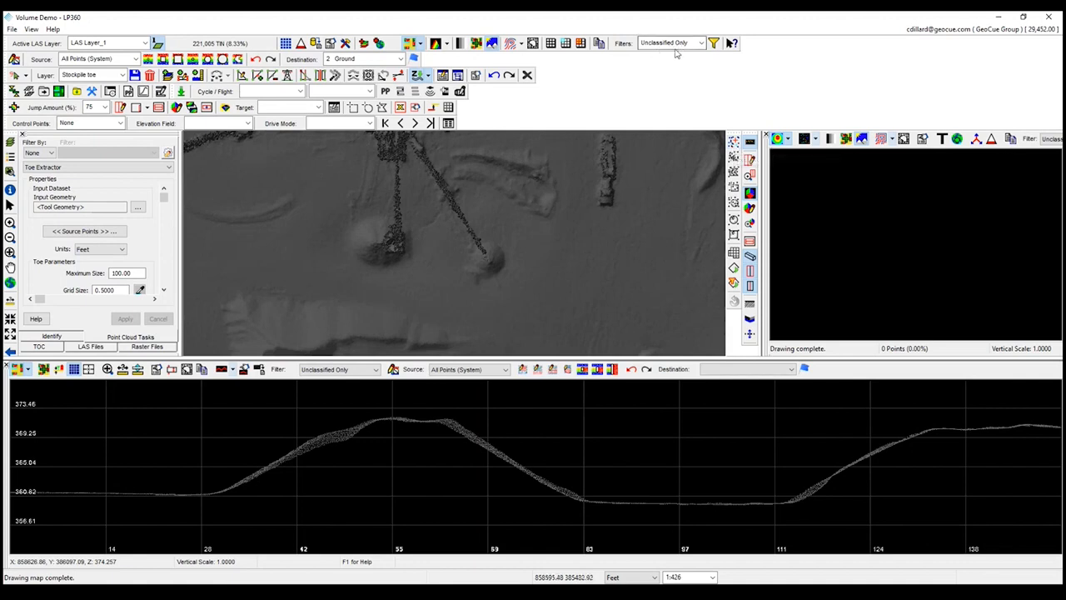
scroll(393, 248, "up", 1)
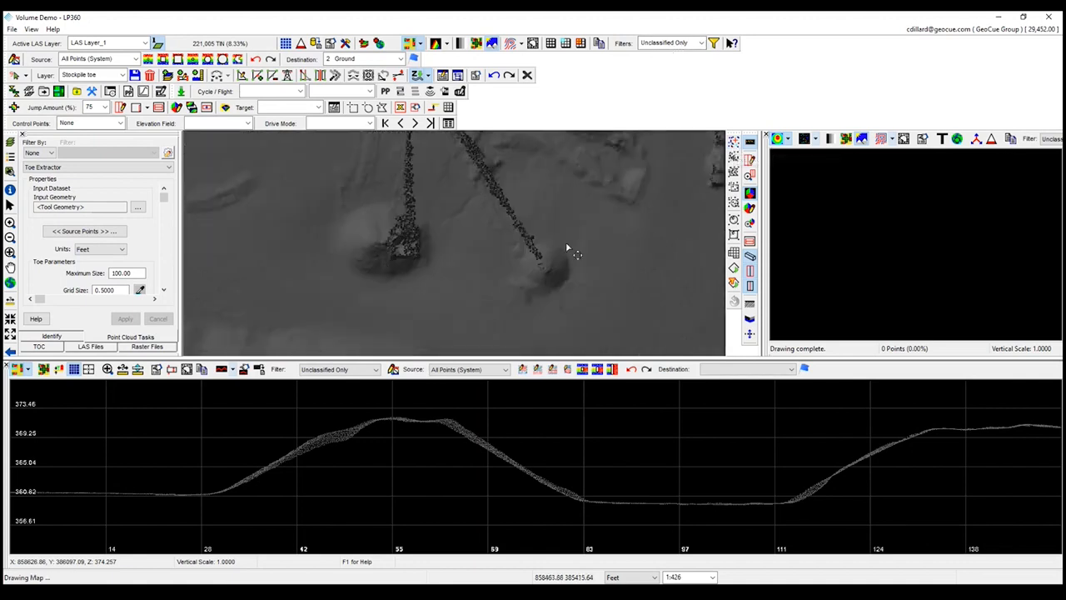
left_click(734, 143)
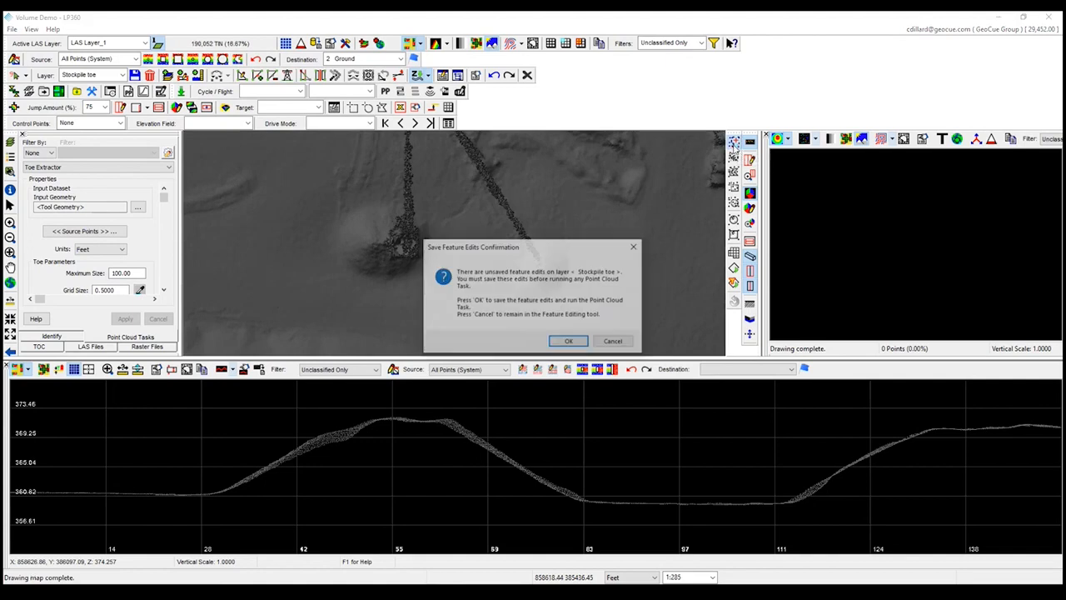
left_click(563, 341)
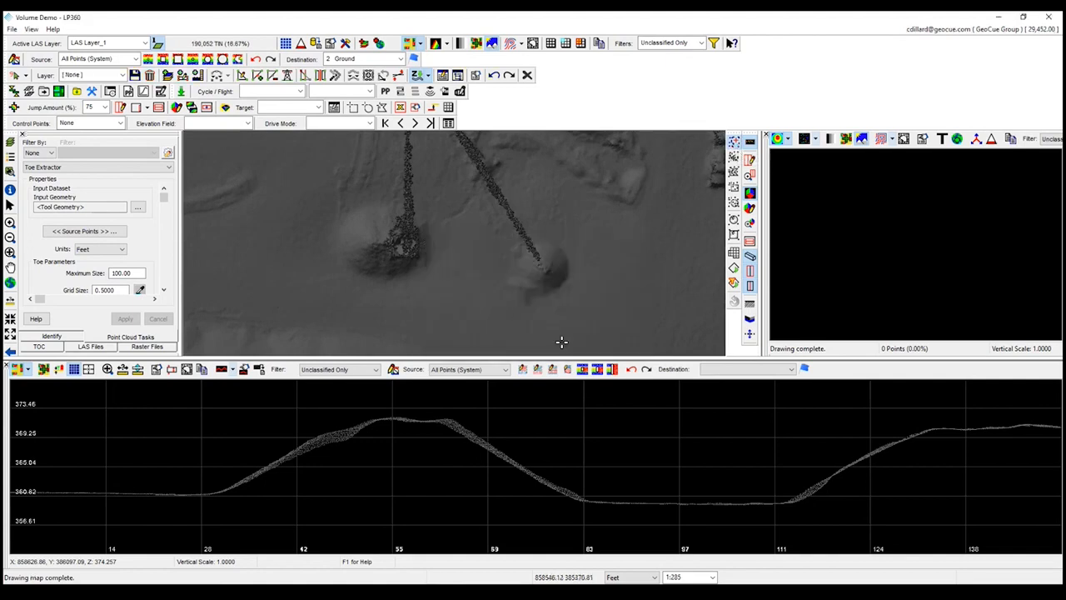
left_click(362, 237)
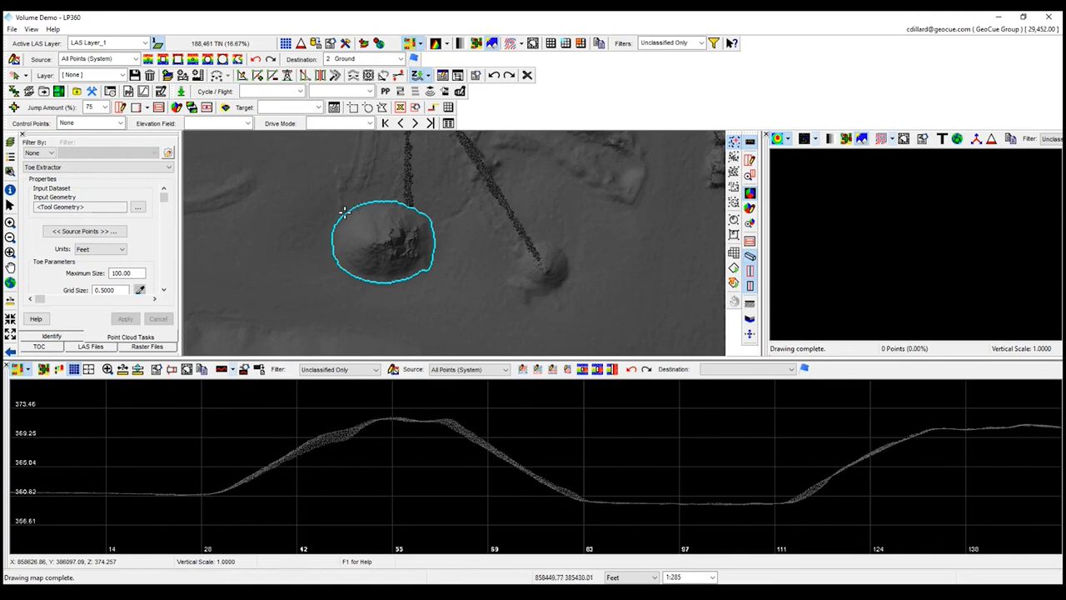
Draw a profile line along the diagonal conveyor through the neighbouring small pile and examine the overhead points in the profile.
middle_click_drag(486, 302, 371, 299)
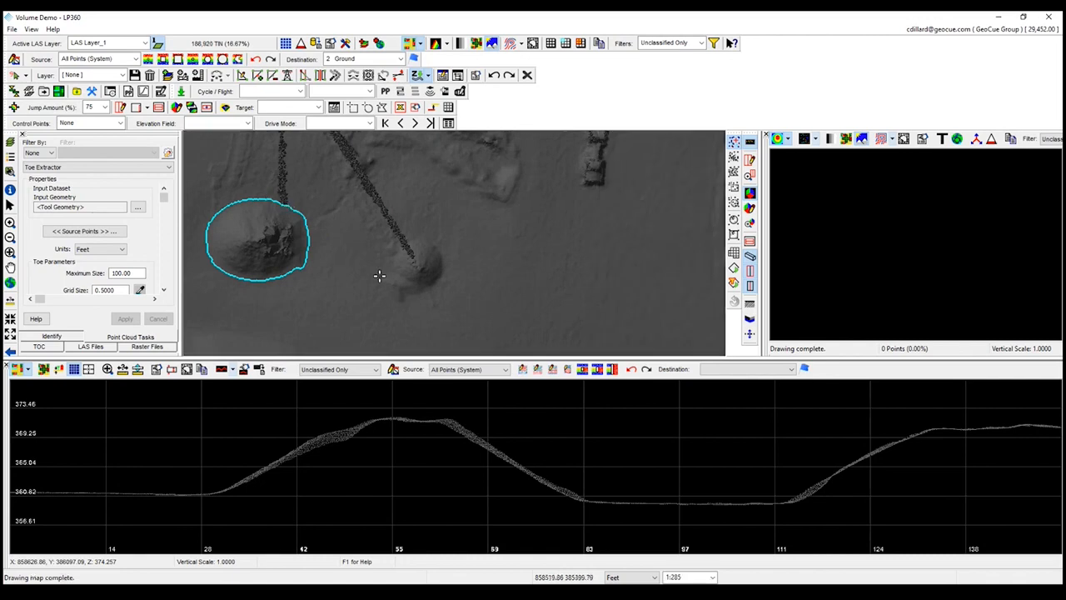
left_click(750, 162)
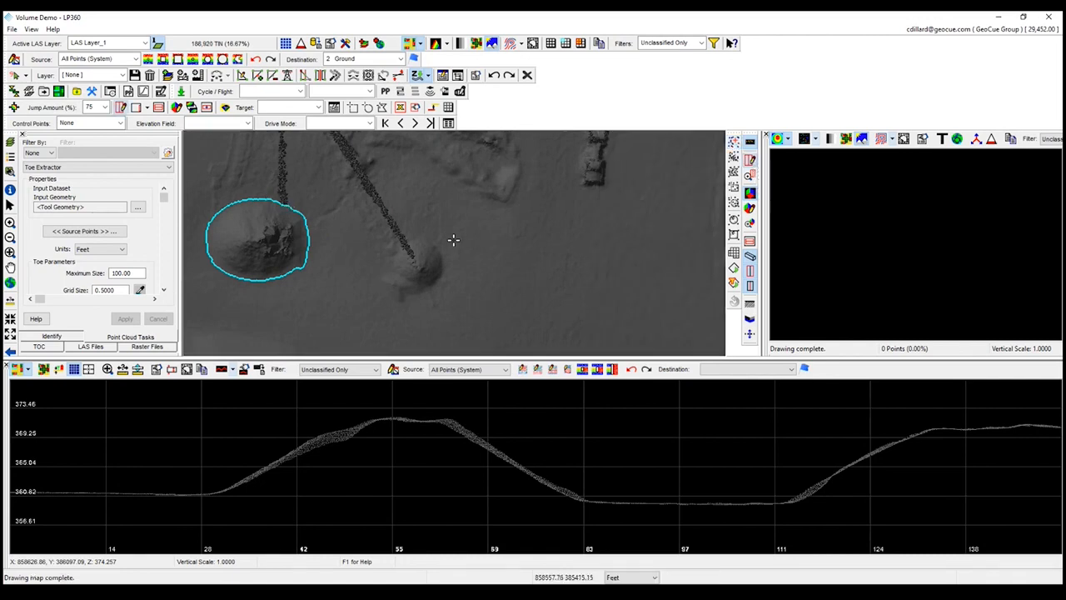
left_click(375, 197)
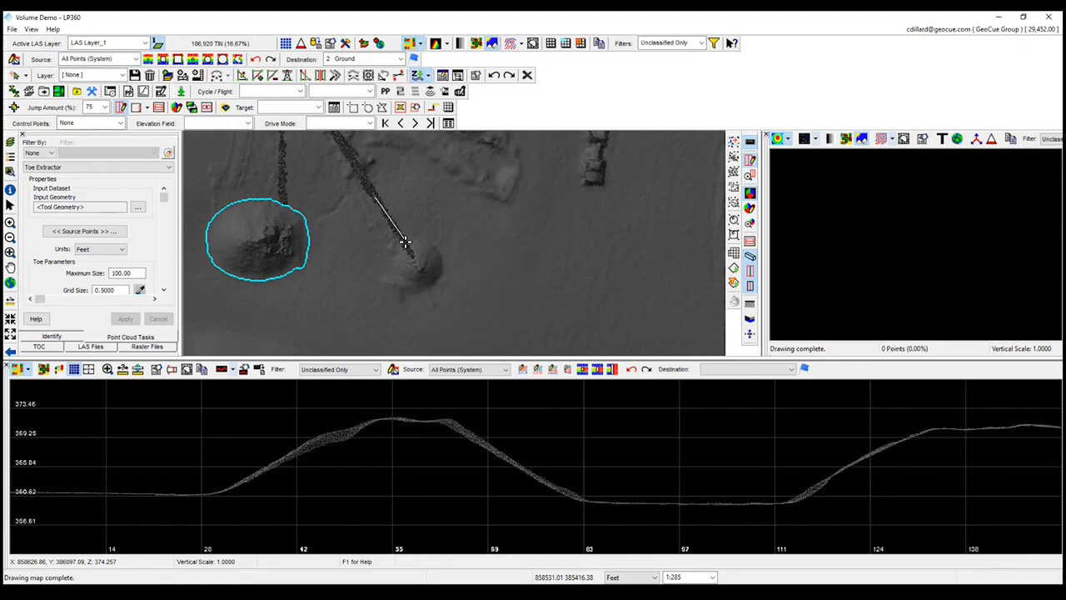
left_click(460, 328)
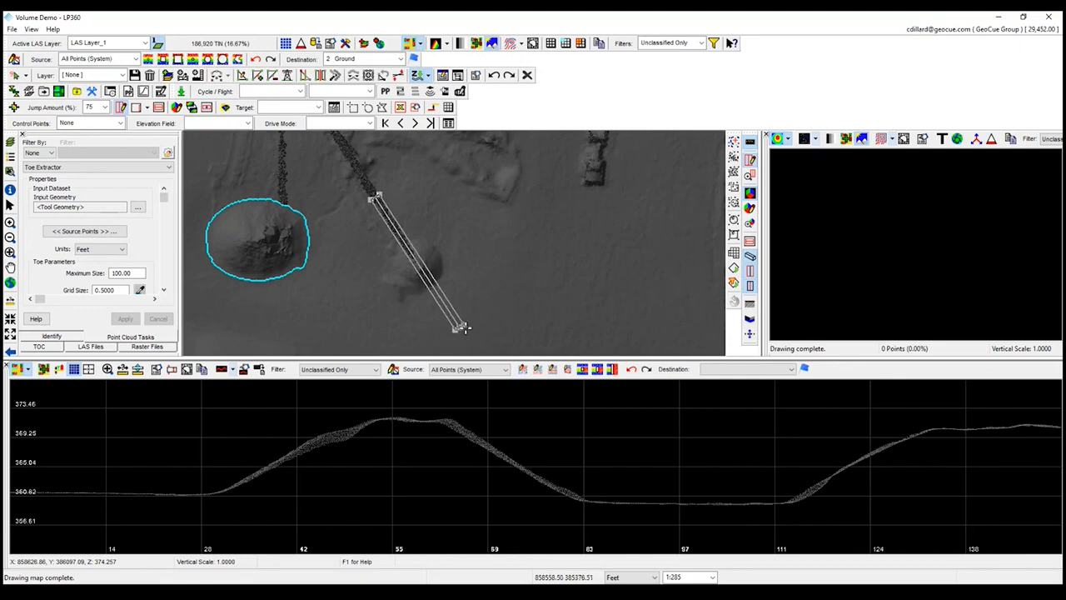
left_click(455, 336)
scroll(553, 458, "down", 5)
middle_click_drag(553, 448, 530, 479)
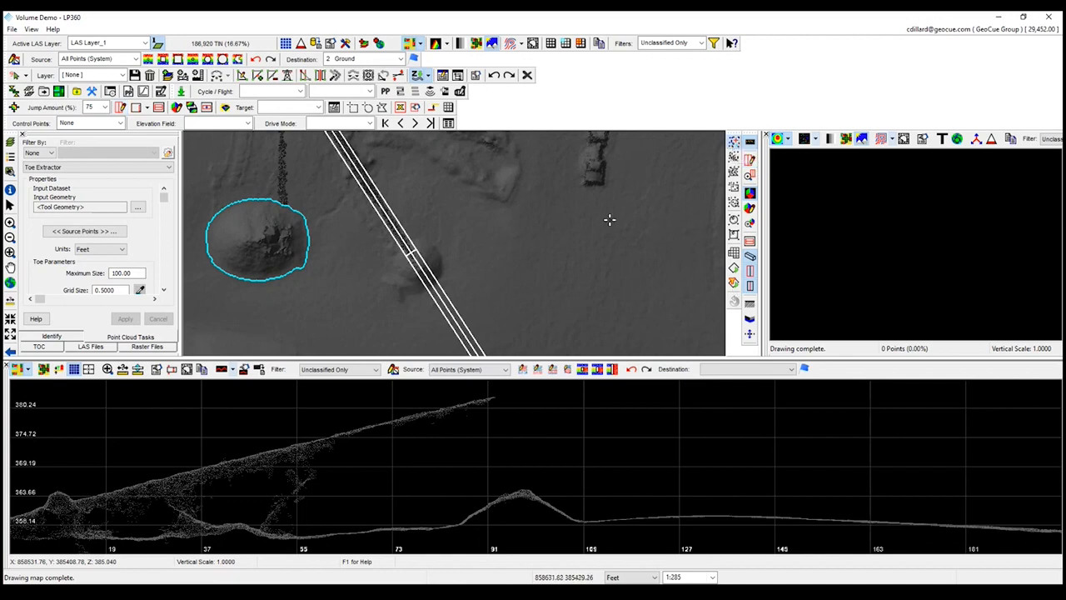
Extract the toe of the small pile at the end of the diagonal conveyor.
scroll(426, 258, "up", 1)
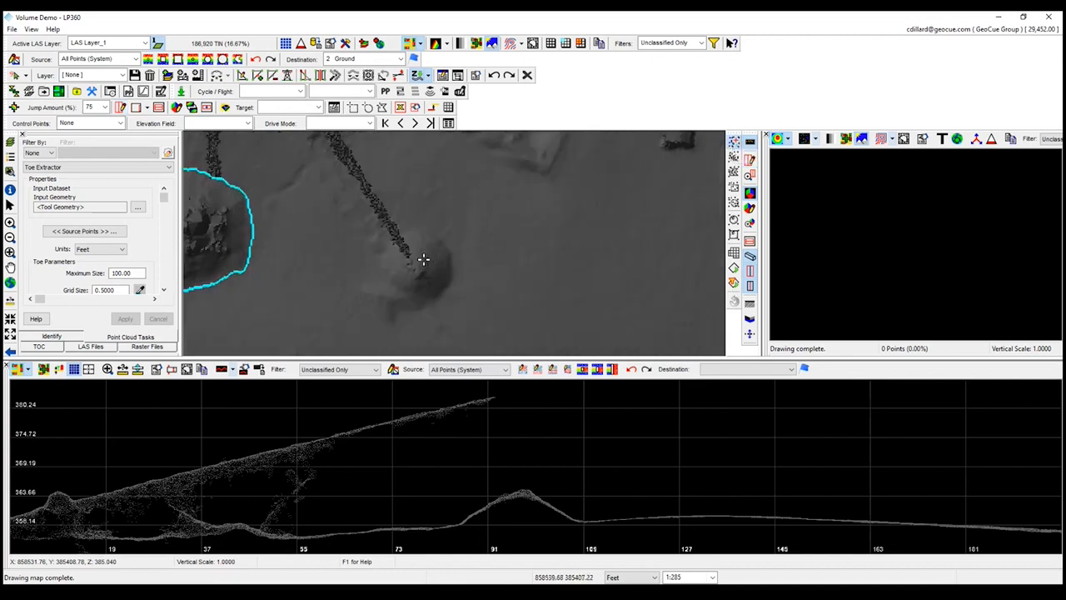
left_click(750, 272)
left_click(430, 255)
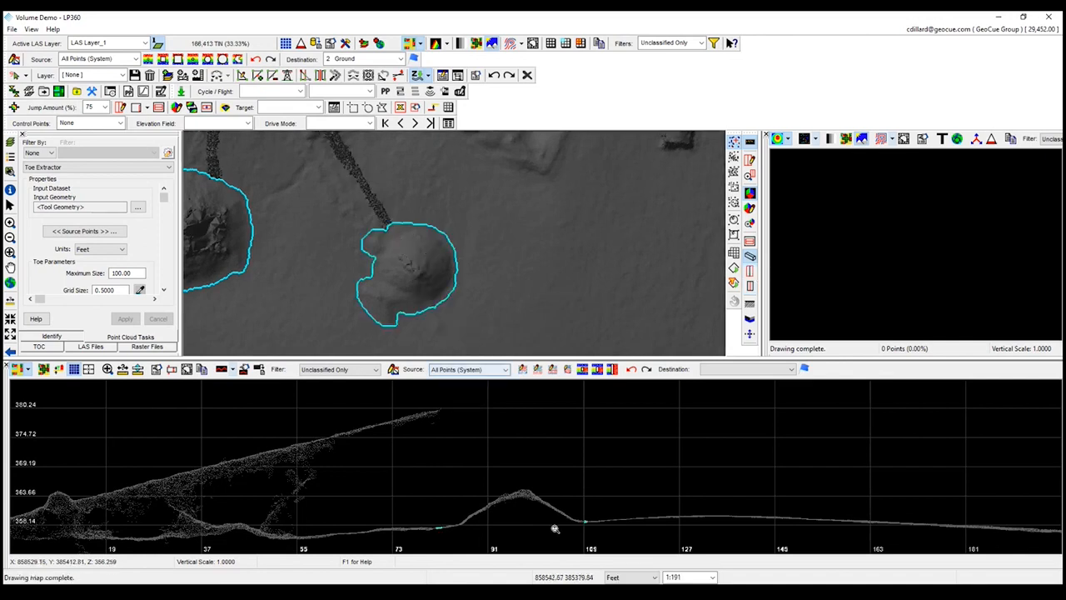
Set the Toe Extractor's maximum size to 450 feet and extract the toe around the large connected stockpiles in the north of the site.
scroll(523, 283, "down", 3)
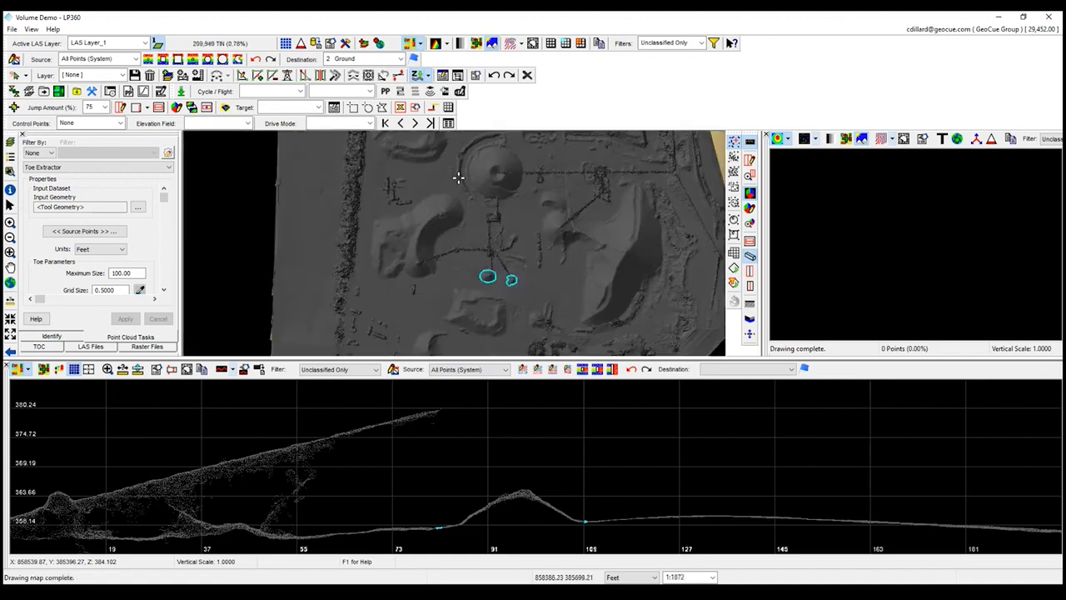
middle_click_drag(444, 177, 472, 243)
middle_click_drag(500, 161, 469, 281)
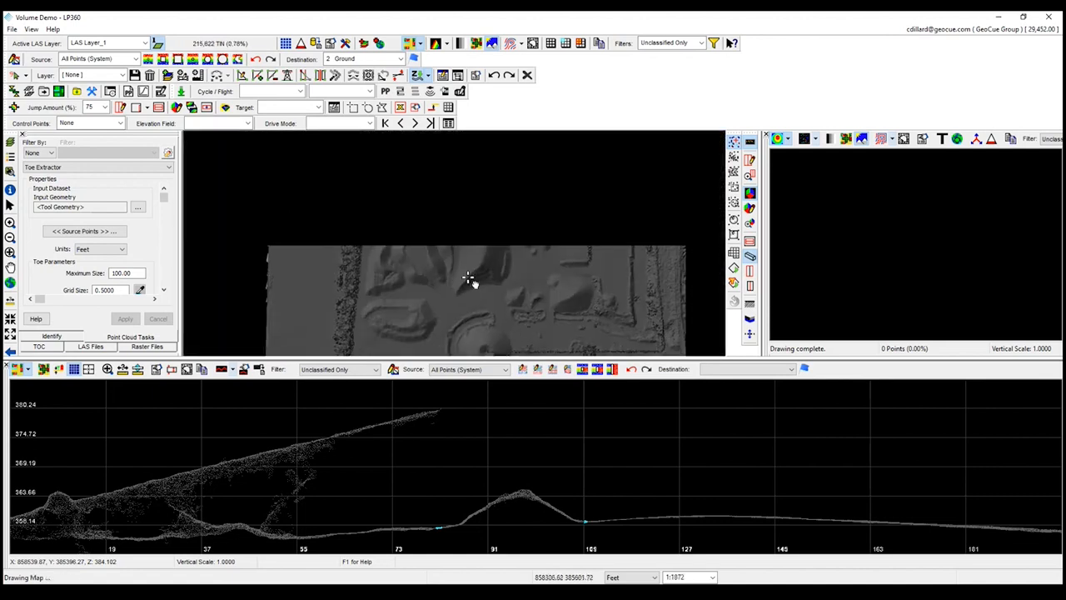
scroll(465, 251, "up", 1)
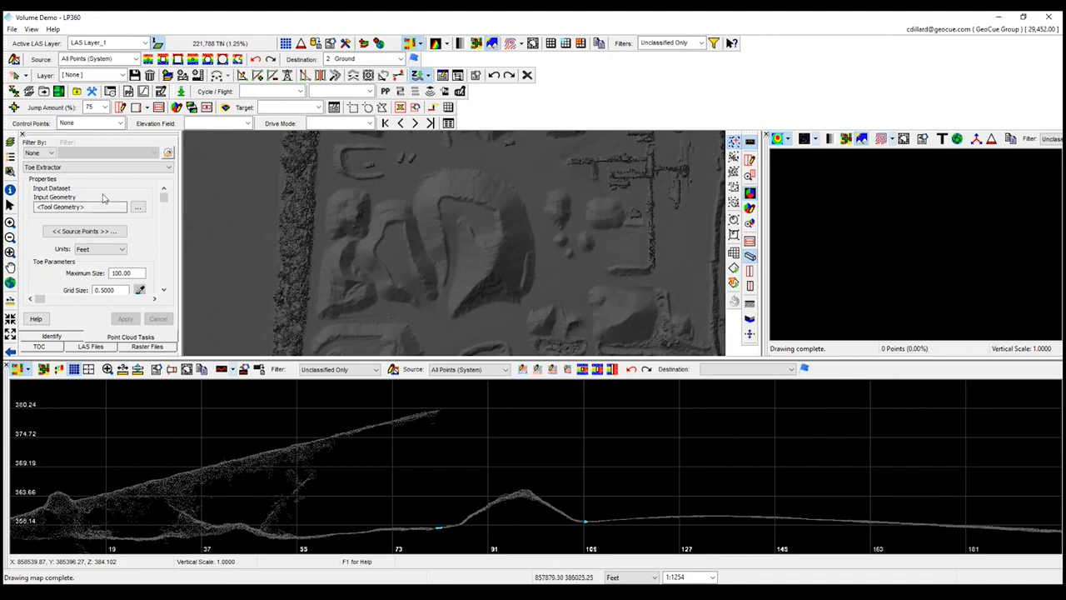
left_click(134, 273)
left_click_drag(133, 273, 95, 272)
type("450")
left_click(125, 320)
left_click(440, 252)
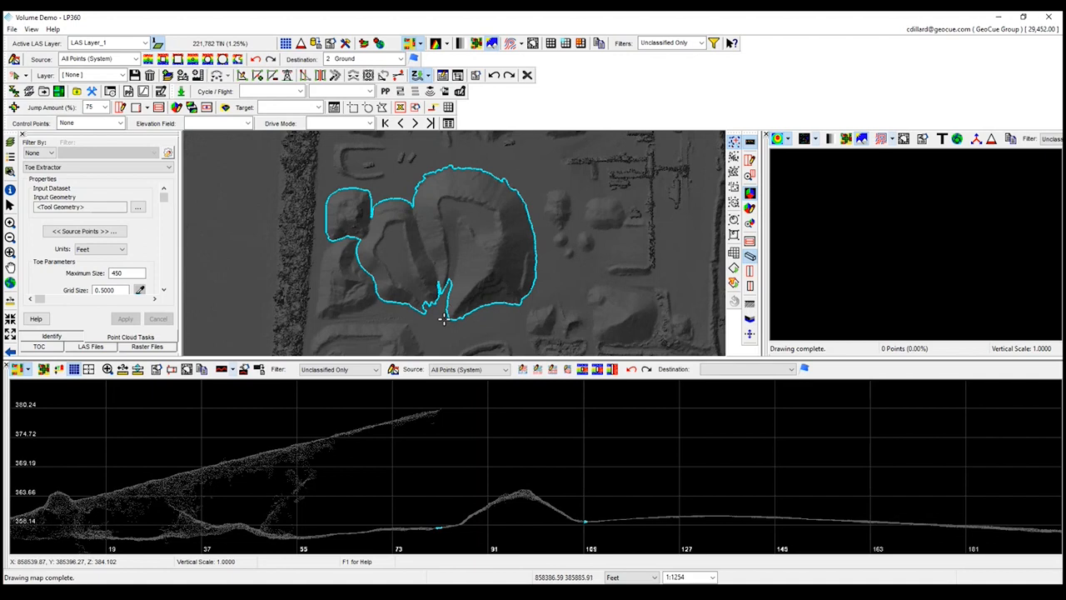
Draw a profile line through the notch at the southern edge of the large connected piles and examine the ground slope there.
scroll(444, 309, "up", 3)
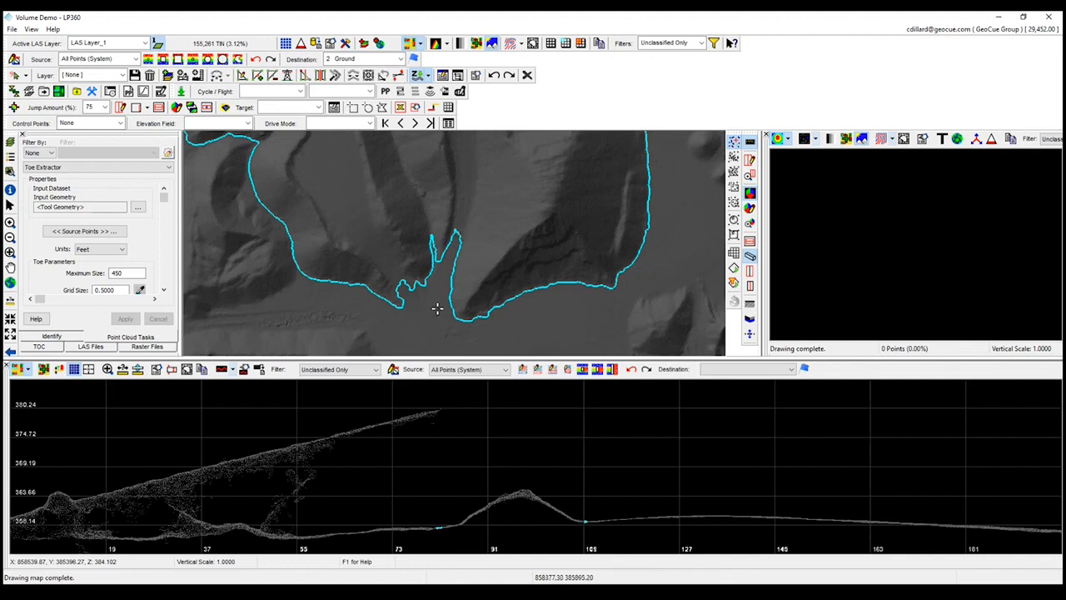
left_click(750, 160)
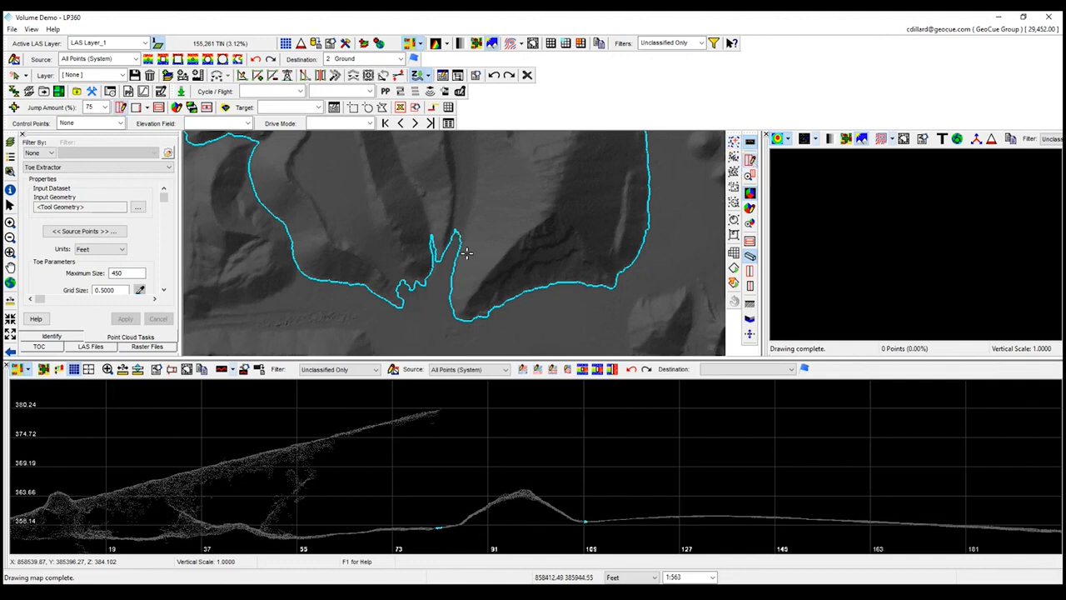
left_click(443, 344)
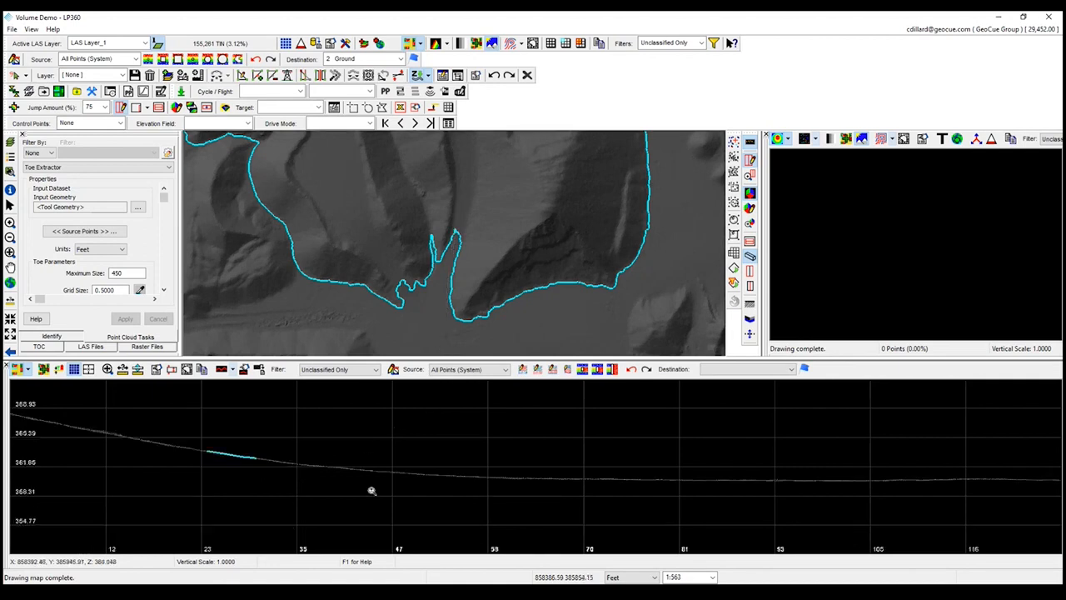
scroll(372, 464, "down", 3)
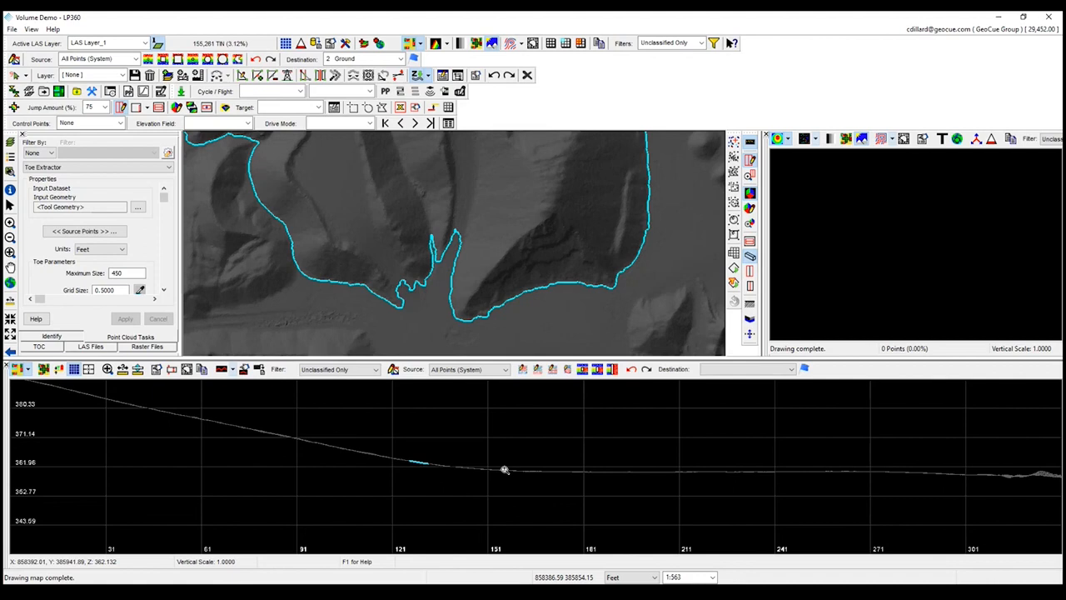
Reshape the toe outline straight across the southern notch between the two large piles and save the Stockpile toe edits.
scroll(433, 329, "up", 1)
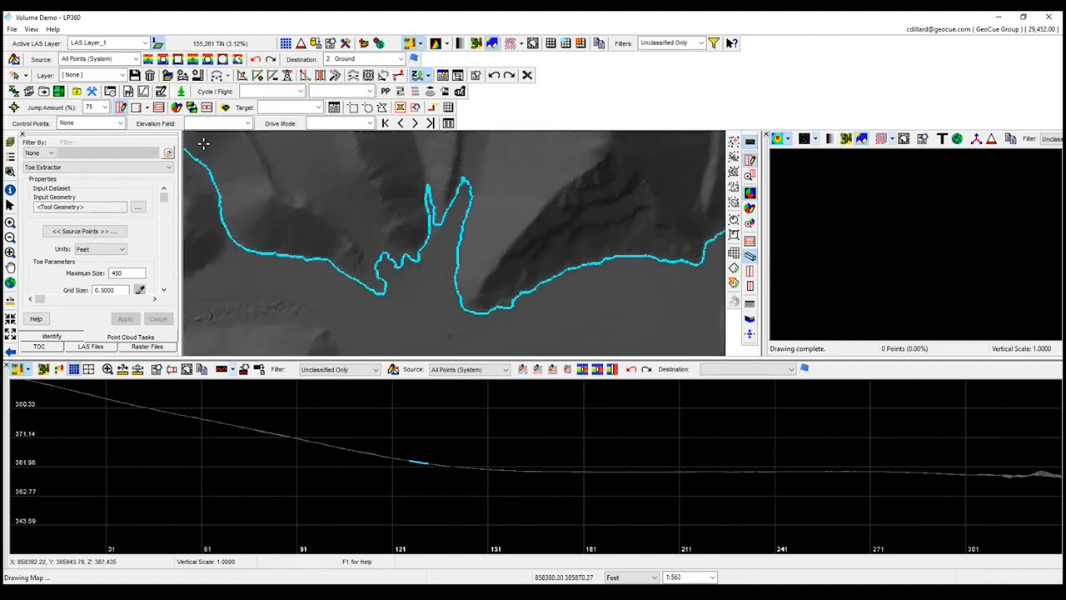
left_click(305, 76)
left_click(476, 310)
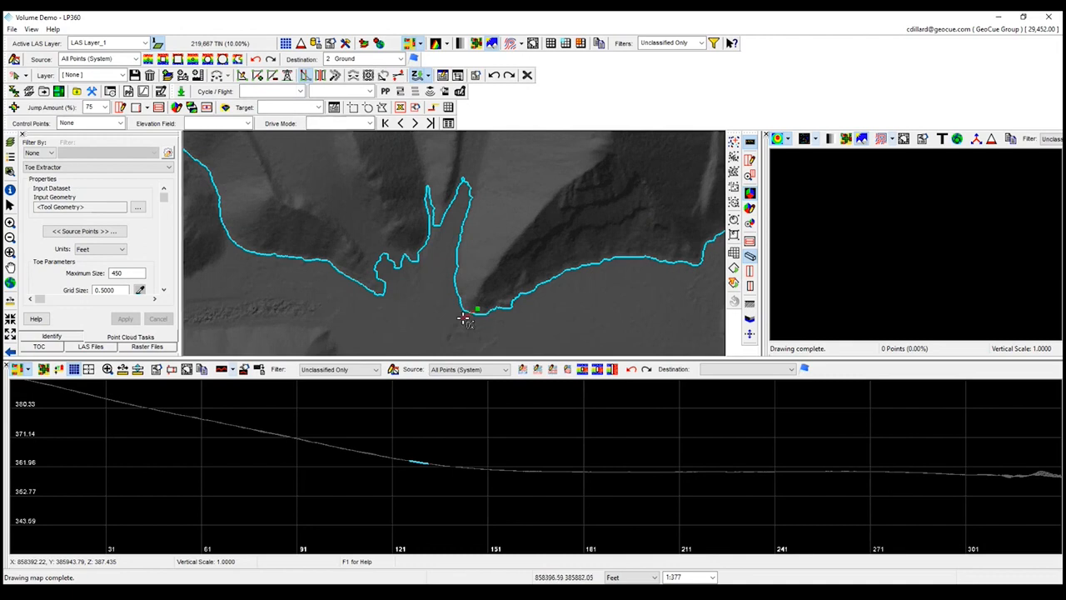
double_click(377, 291)
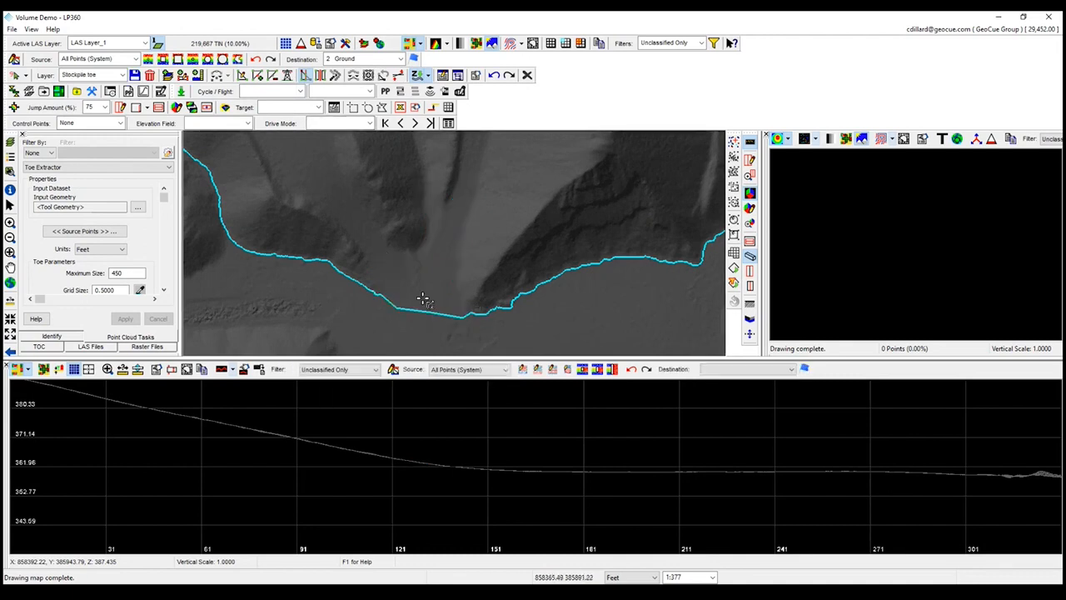
left_click(134, 75)
left_click(572, 330)
Split the connected toe polygon with Split Geometry along the valley between the two large piles, from the southern edge to the northern notch.
scroll(447, 309, "down", 1)
scroll(447, 286, "up", 1)
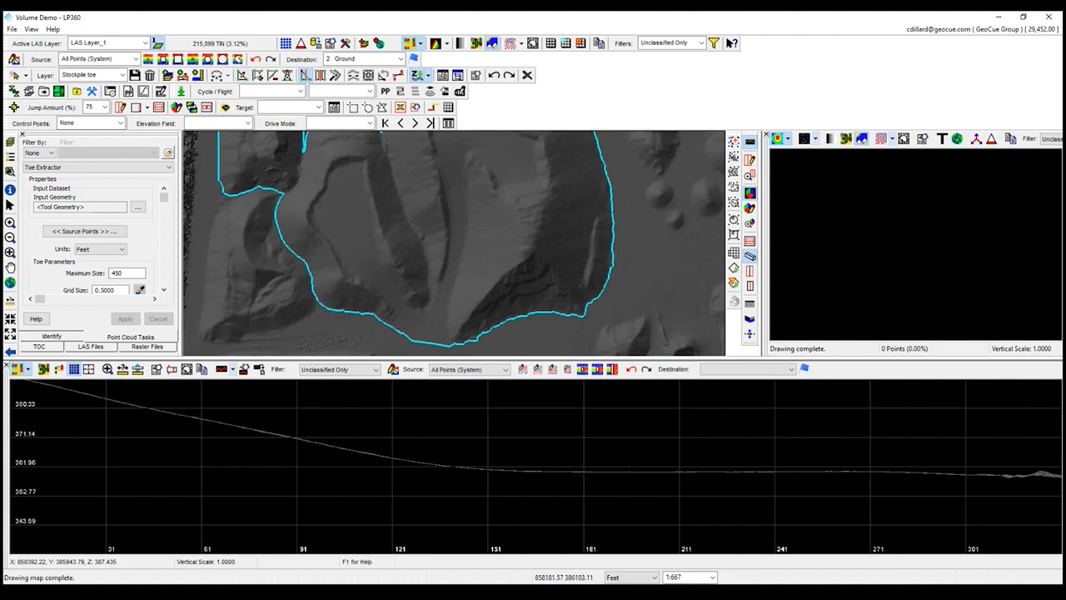
left_click(321, 75)
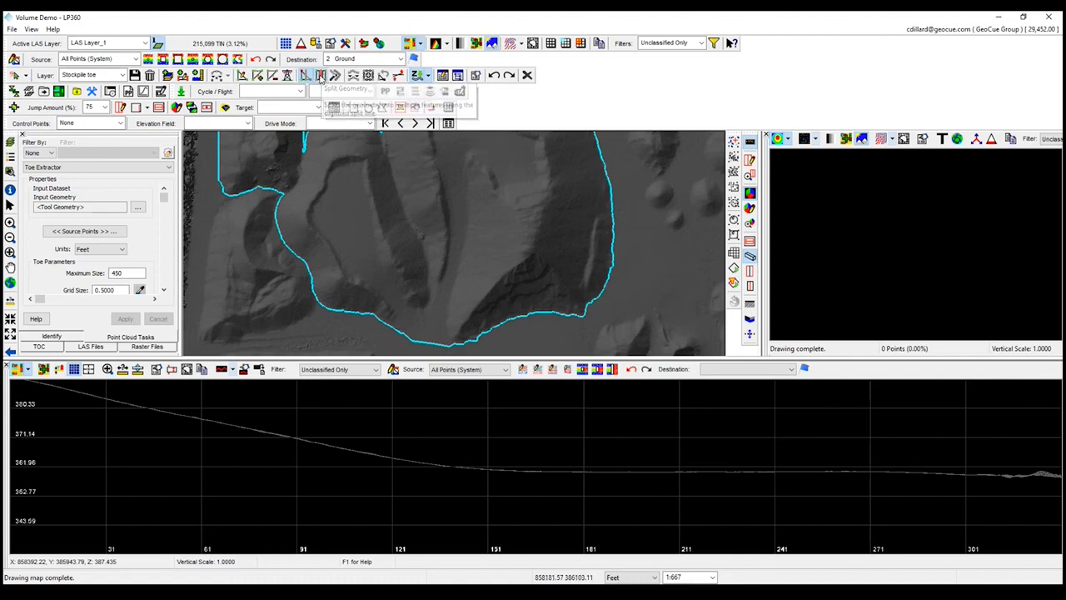
left_click(421, 347)
left_click(424, 321)
left_click(426, 304)
left_click(430, 290)
left_click(426, 278)
left_click(429, 272)
left_click(424, 253)
left_click(415, 233)
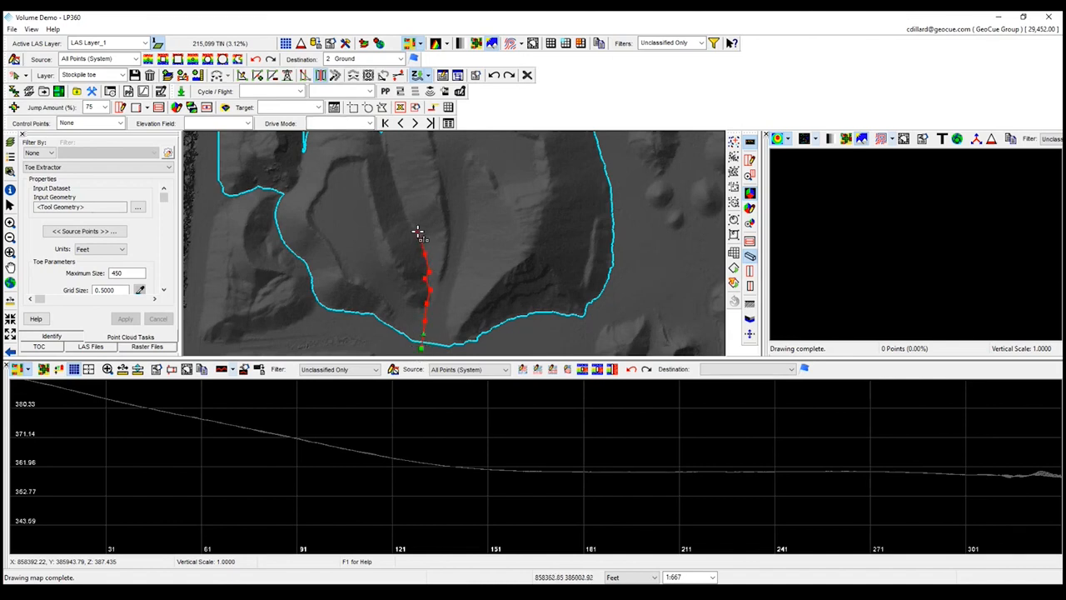
left_click(405, 213)
scroll(444, 258, "up", 2)
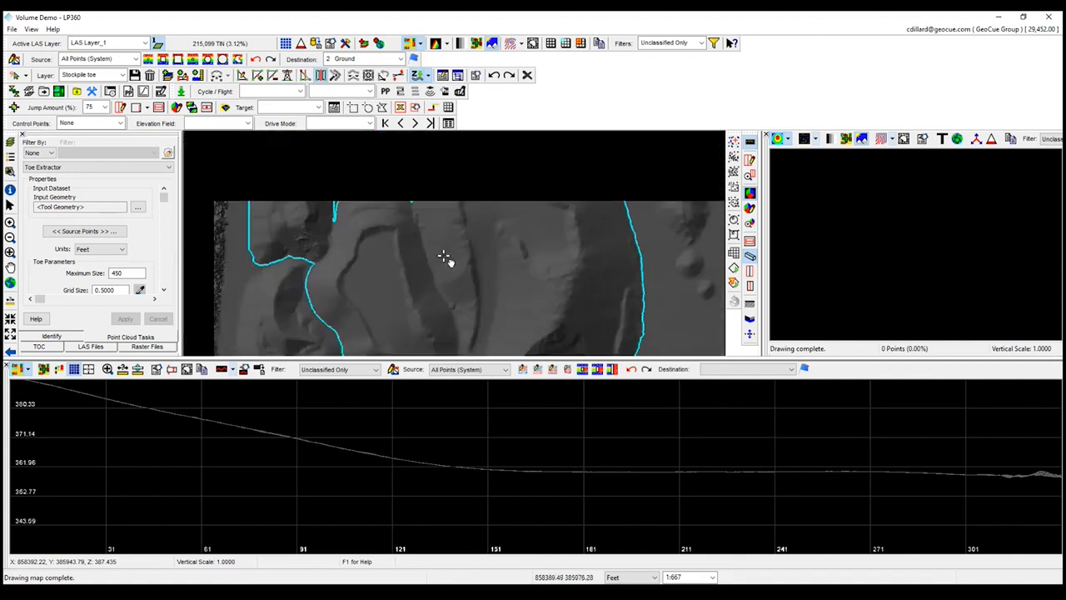
left_click(427, 264)
left_click(418, 233)
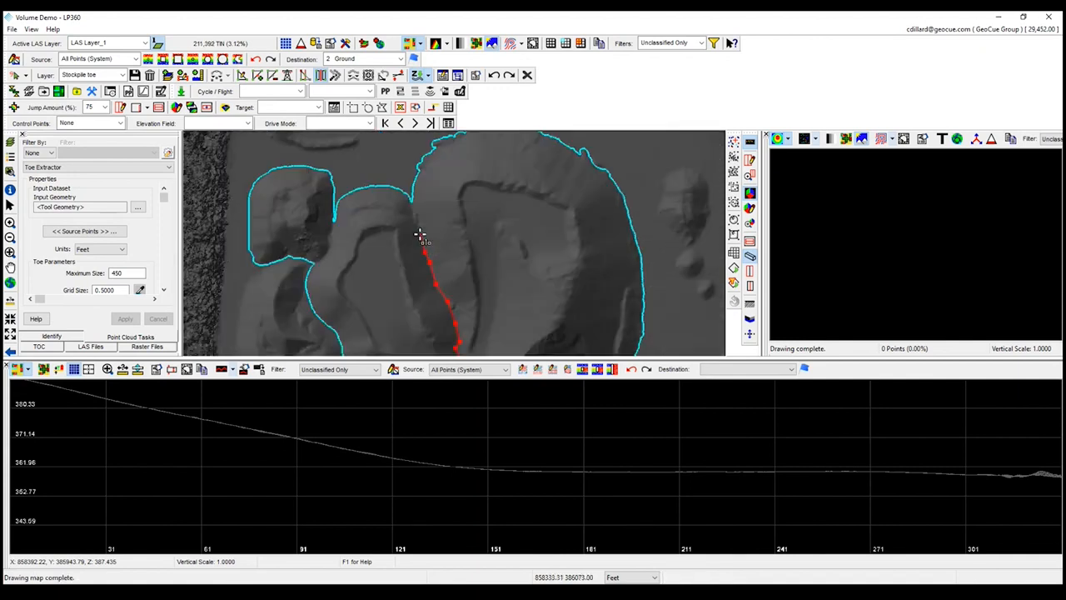
left_click(415, 210)
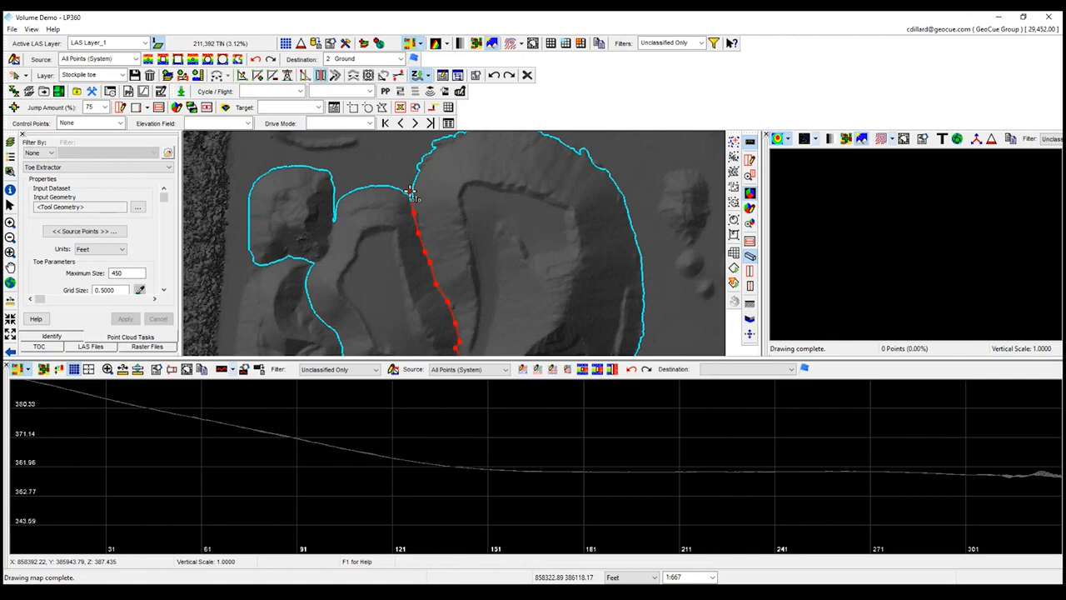
scroll(411, 193, "up", 5)
Split the small northwestern pile from its neighbour by tracing a curved line along its eastern base between the two notches.
scroll(416, 269, "down", 4)
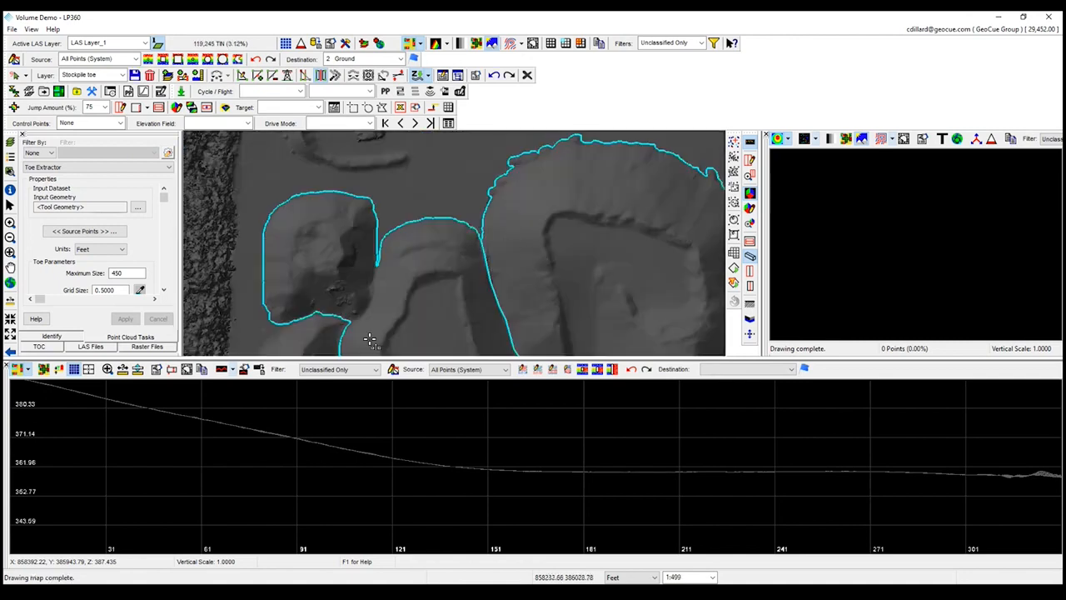
scroll(344, 329, "up", 3)
left_click(358, 313)
left_click(387, 312)
left_click(420, 284)
left_click(440, 241)
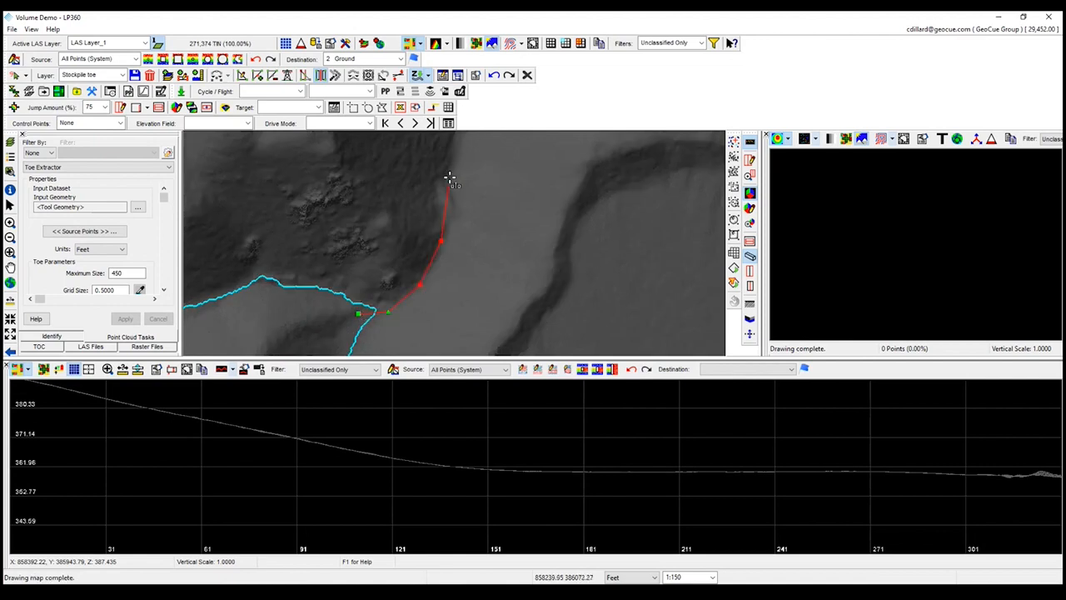
scroll(416, 287, "down", 3)
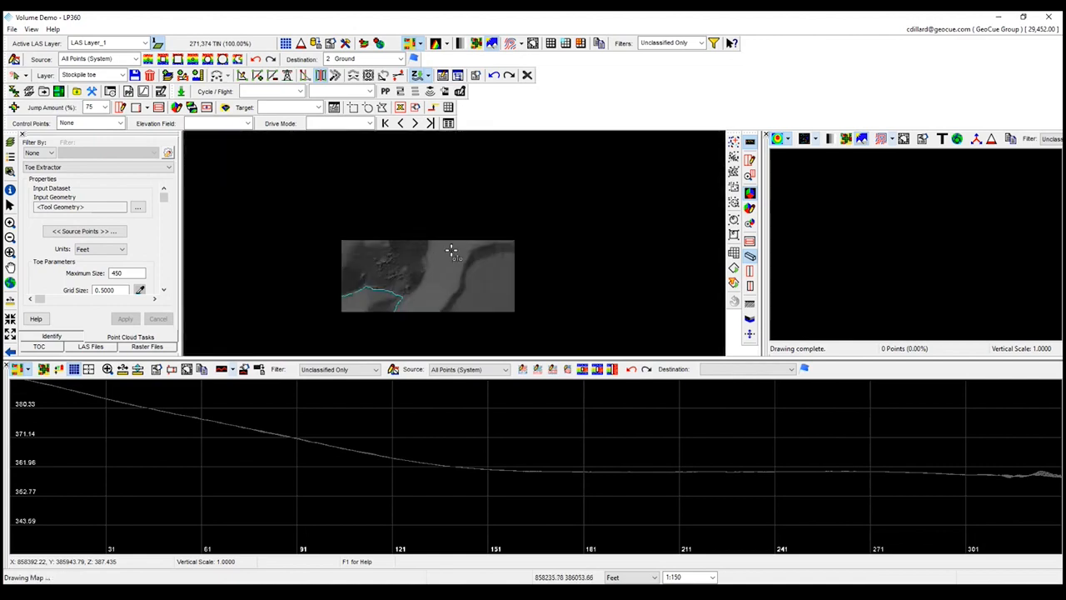
scroll(429, 247, "up", 3)
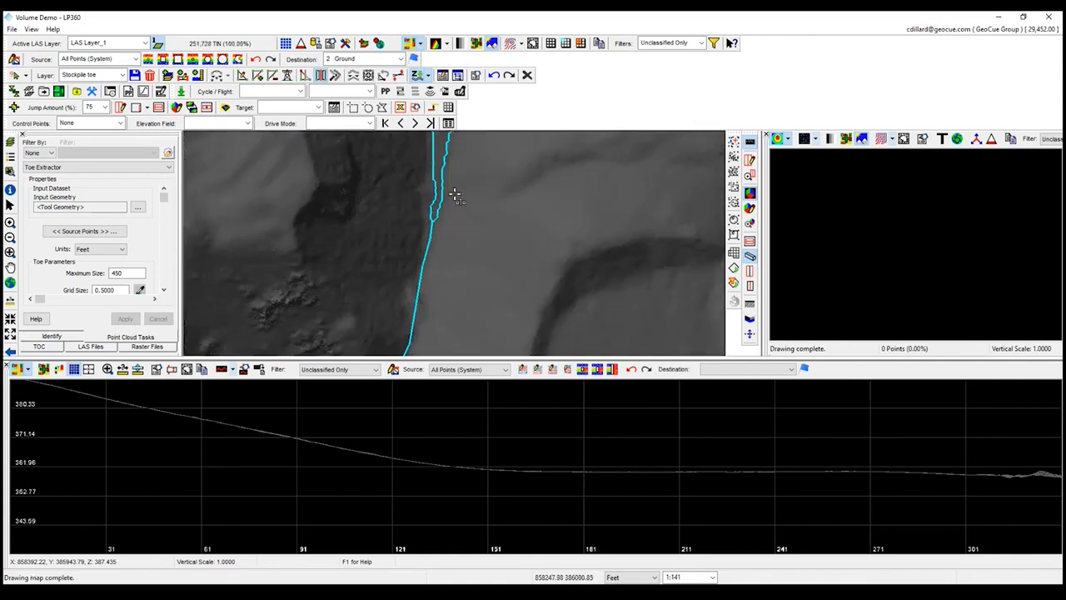
Run the Volume From Toe task by feature layer on all Stockpile toe features.
scroll(455, 195, "down", 6)
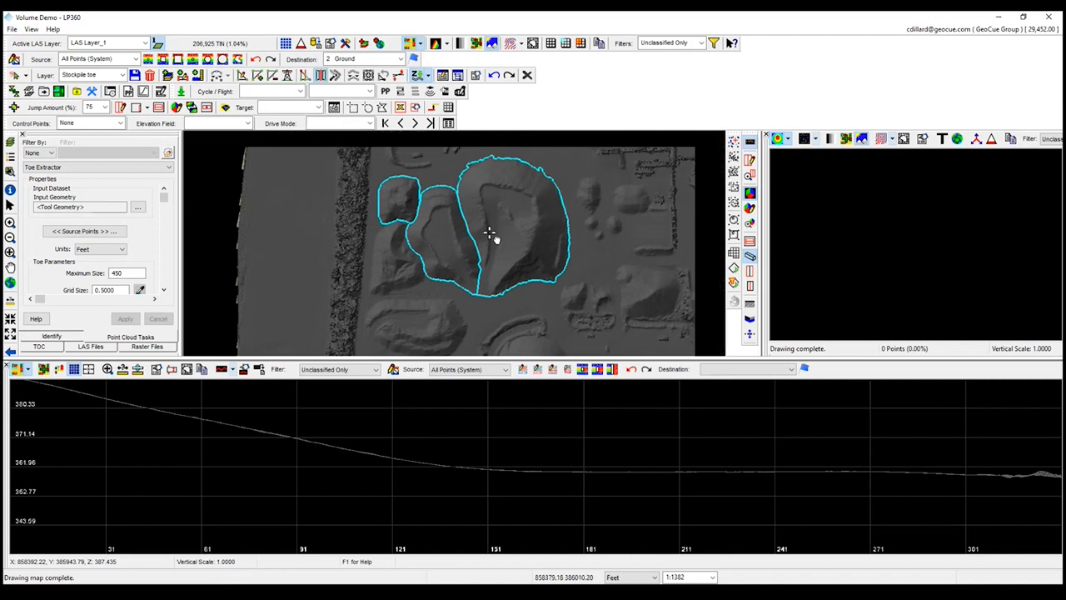
scroll(381, 215, "down", 3)
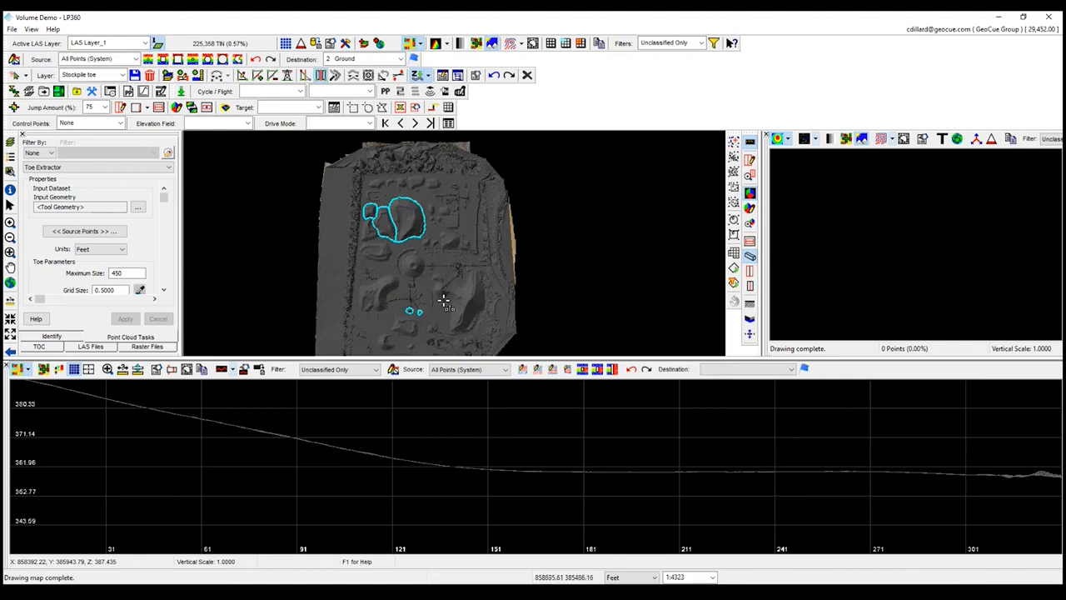
scroll(380, 273, "up", 2)
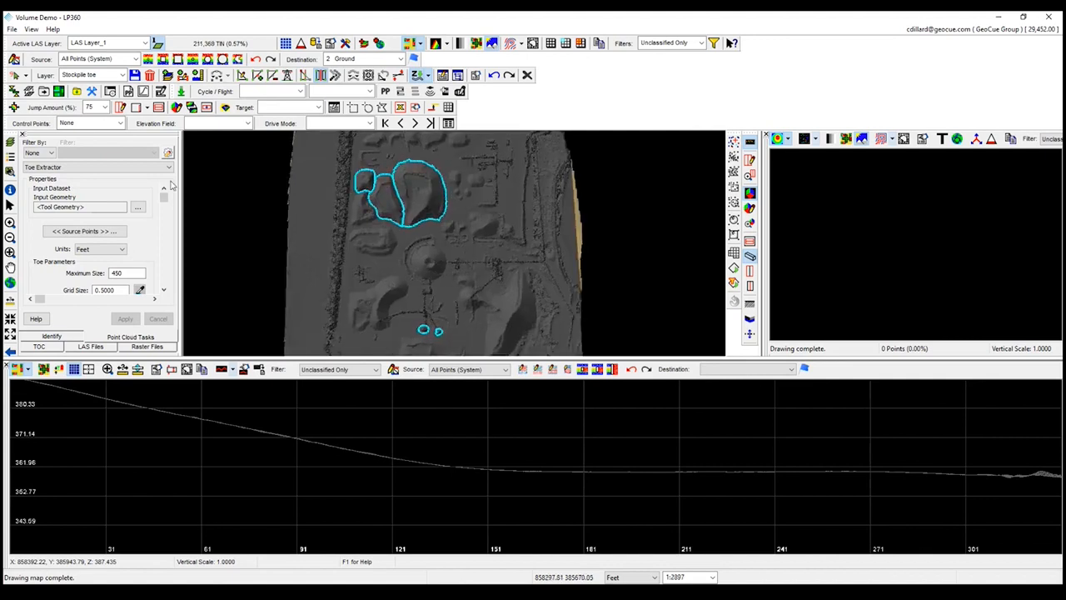
left_click(135, 171)
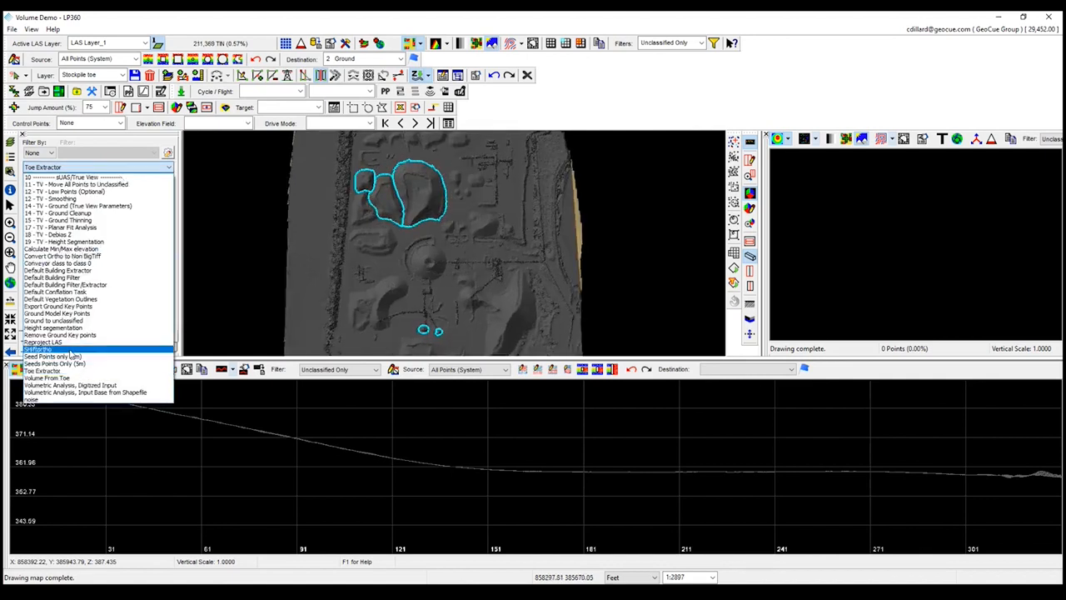
left_click(52, 378)
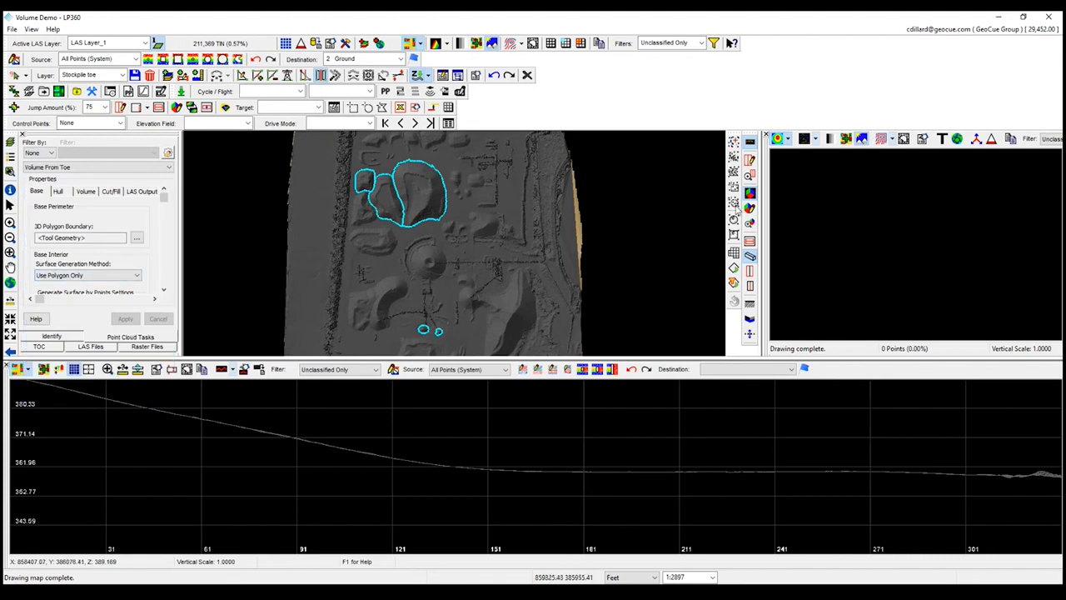
left_click(734, 270)
left_click(568, 339)
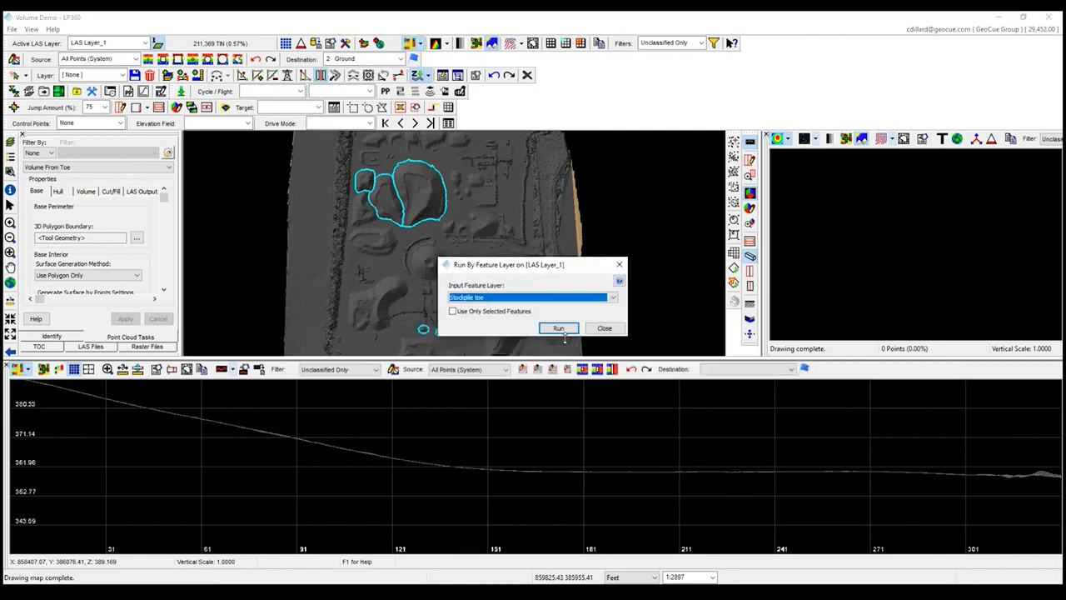
left_click(559, 329)
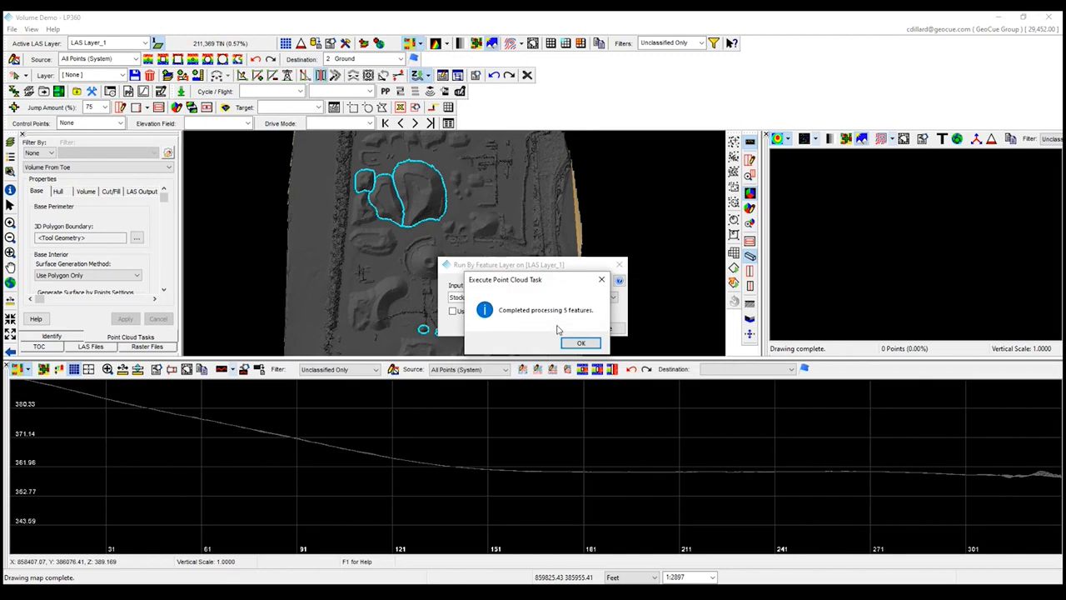
left_click(580, 342)
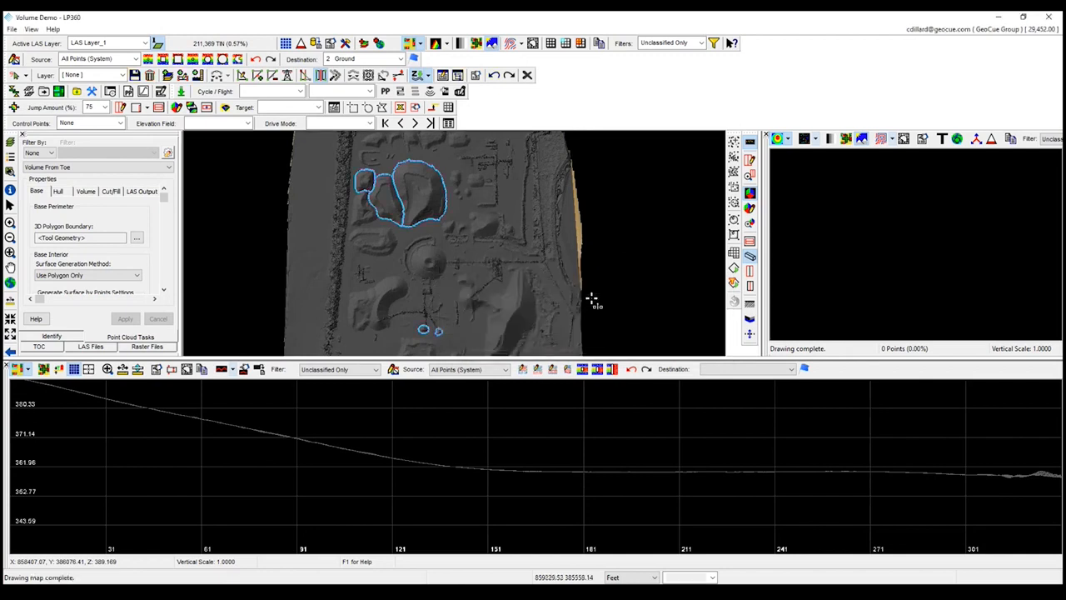
Open the Feature Analyst for the Volume layer and move its window below the map.
left_click(47, 347)
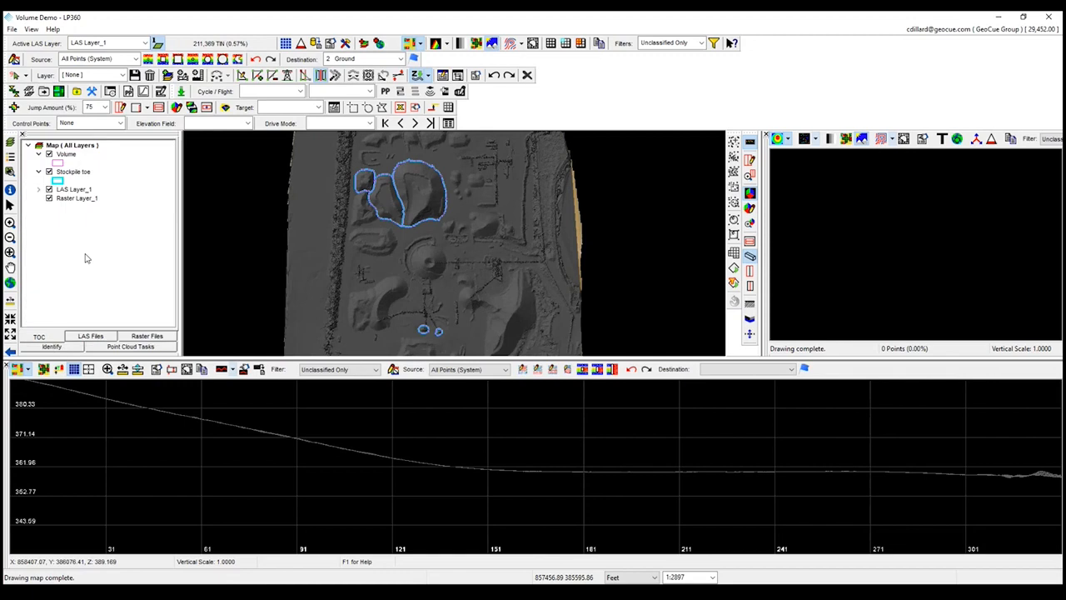
right_click(67, 156)
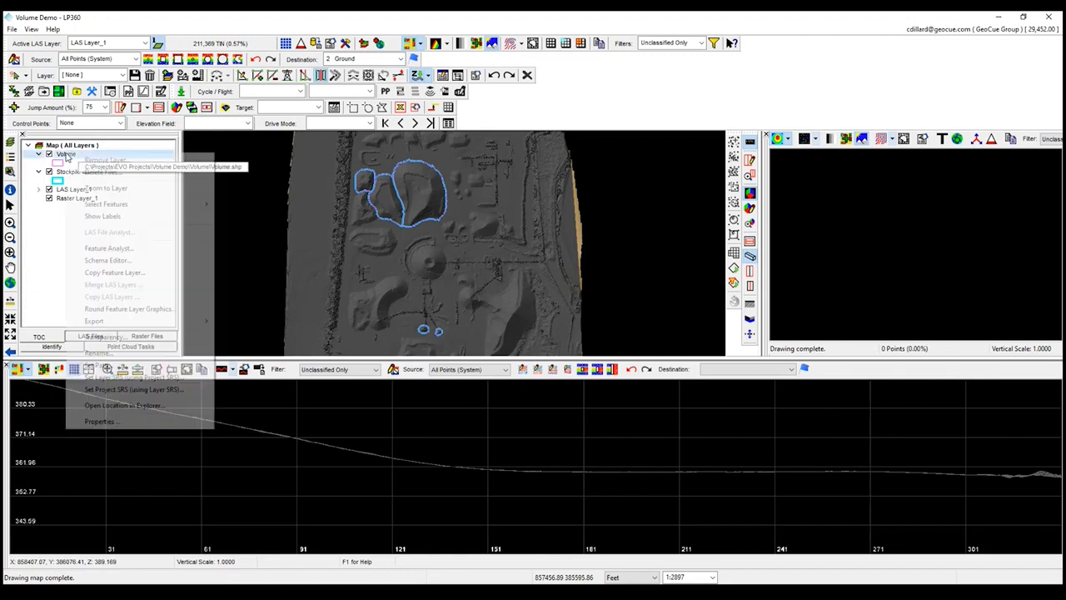
left_click(108, 248)
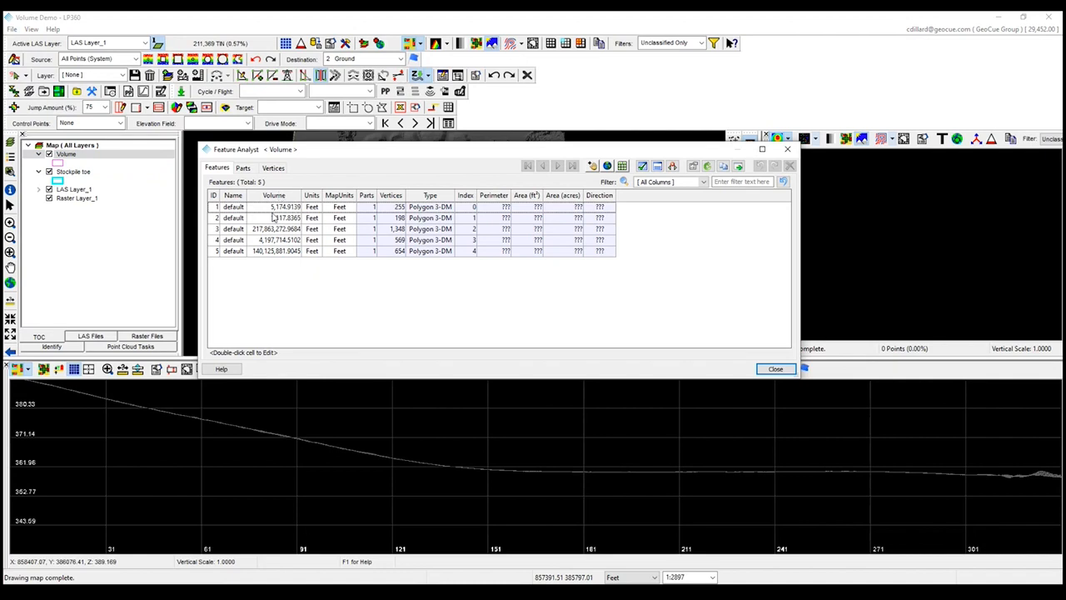
left_click_drag(400, 150, 444, 375)
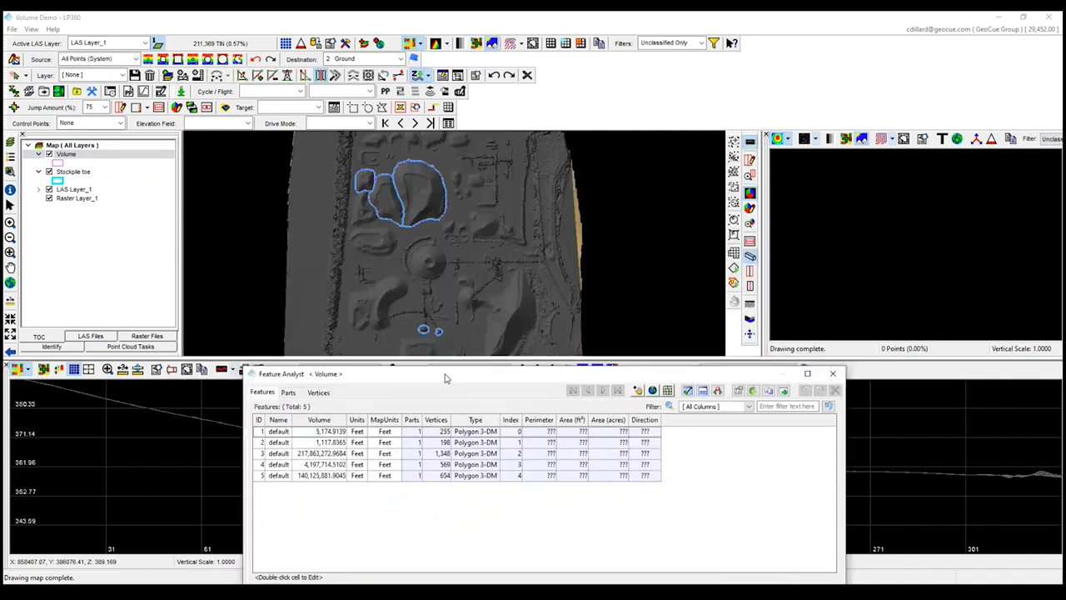
Enable zooming to the selected feature and step through volume features 1 to 5 to match each volume with its pile.
left_click(363, 434)
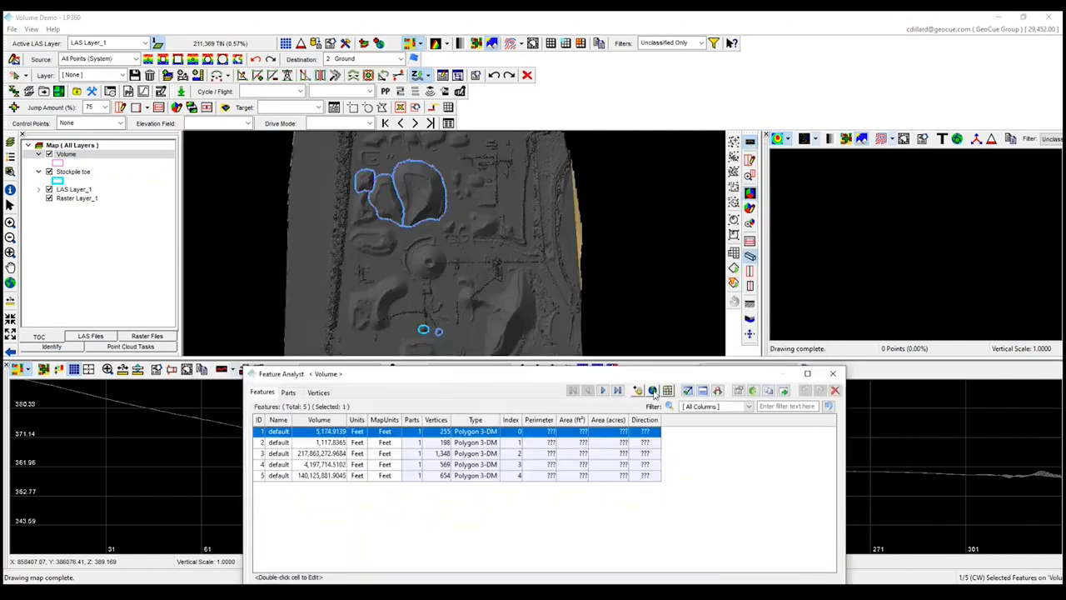
left_click(653, 391)
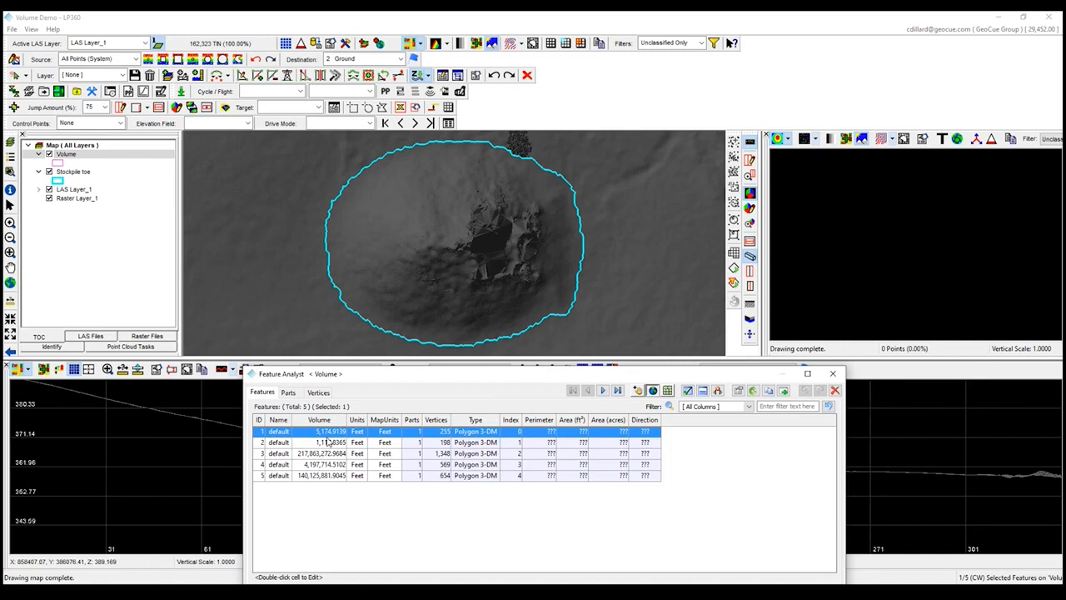
left_click(326, 442)
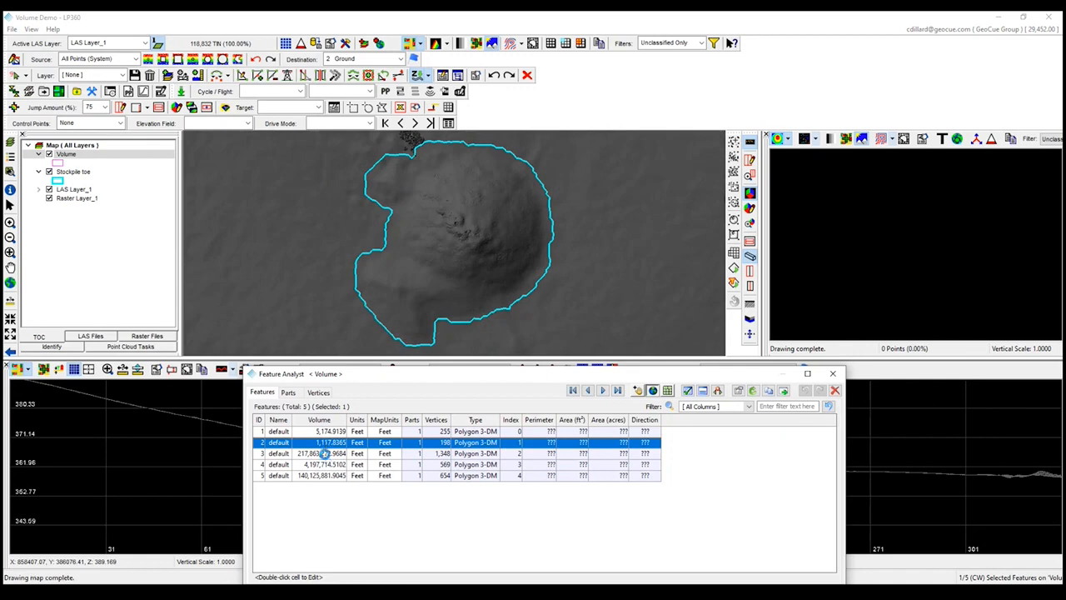
left_click(327, 456)
left_click(325, 464)
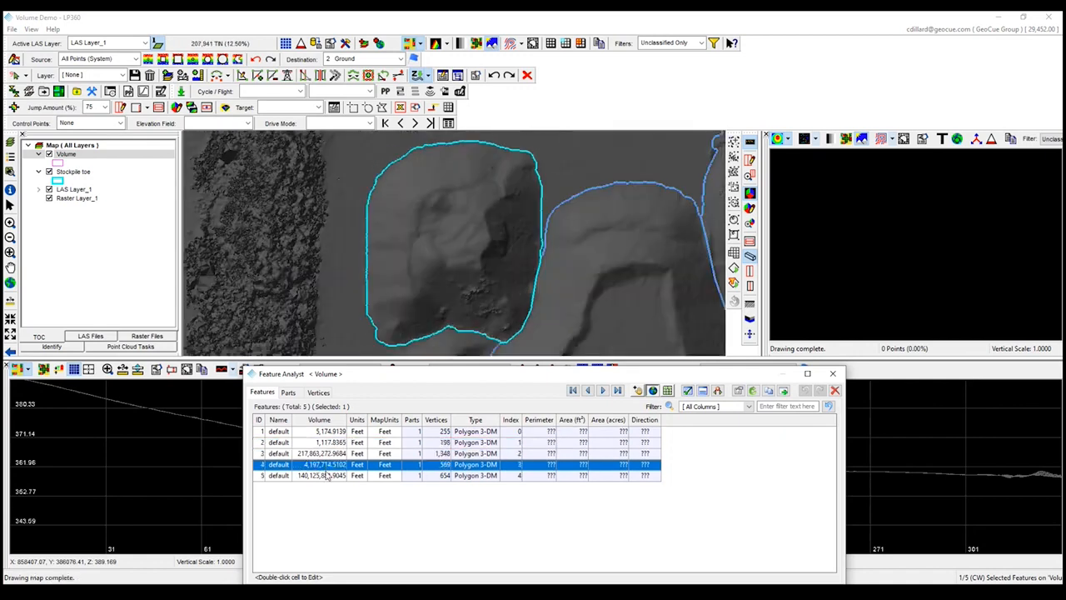
left_click(323, 475)
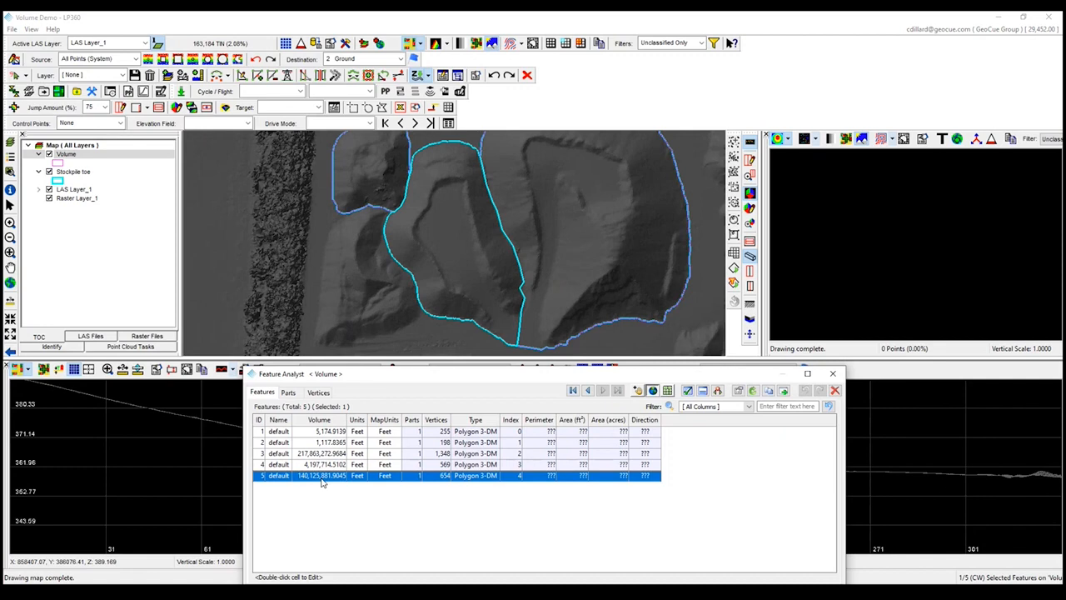
Copy the Volume feature table, paste it at cell A1 of Volume.xlsx in Excel, and return to the LP360 map.
left_click(568, 507)
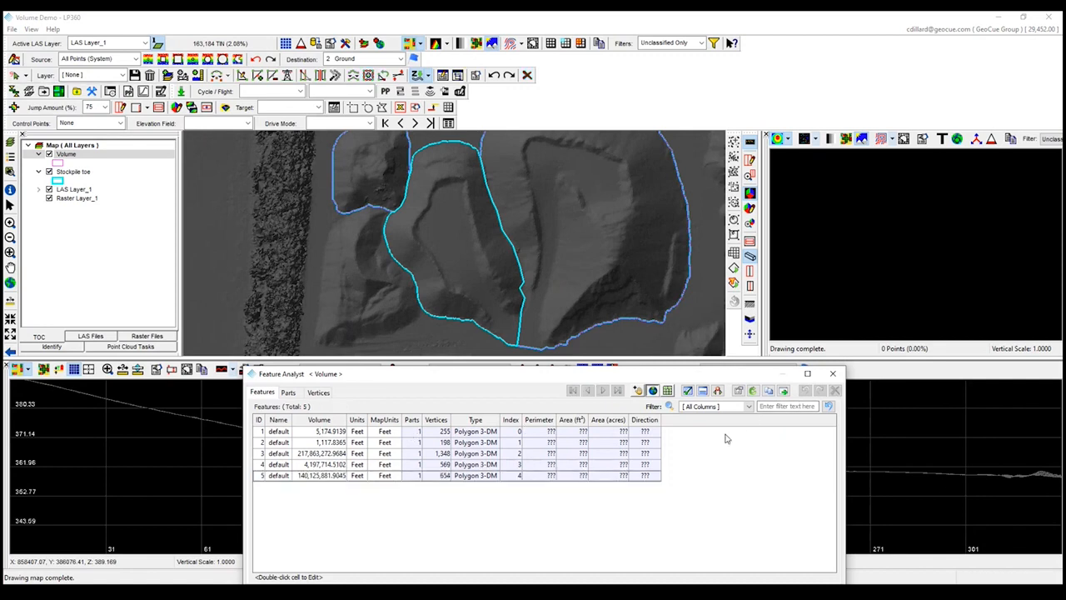
left_click(767, 390)
left_click_drag(660, 377, 594, 175)
left_click(767, 173)
key("alt+Tab")
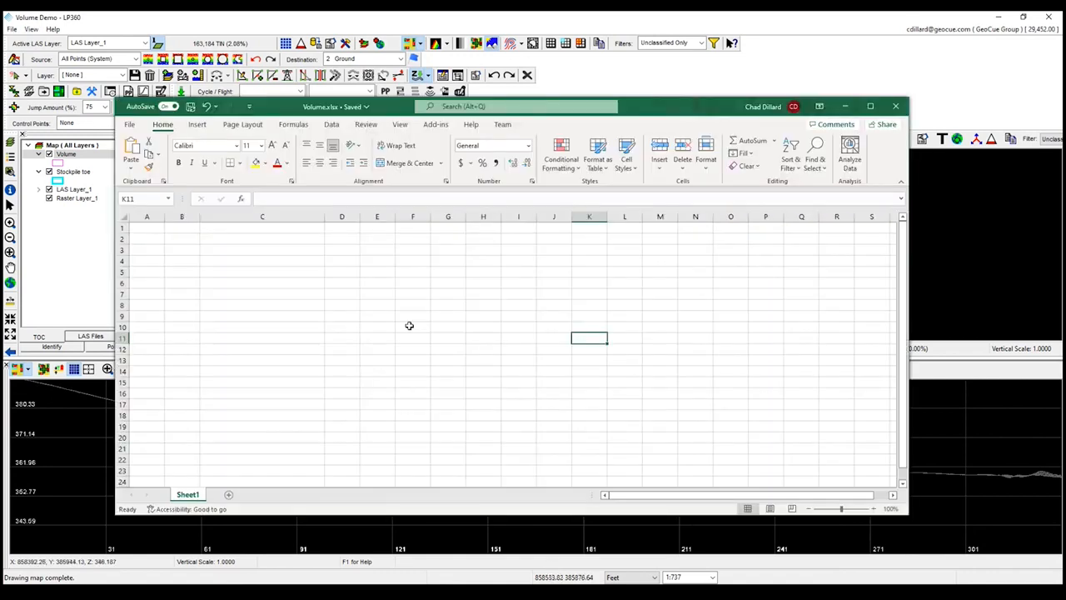
left_click(150, 228)
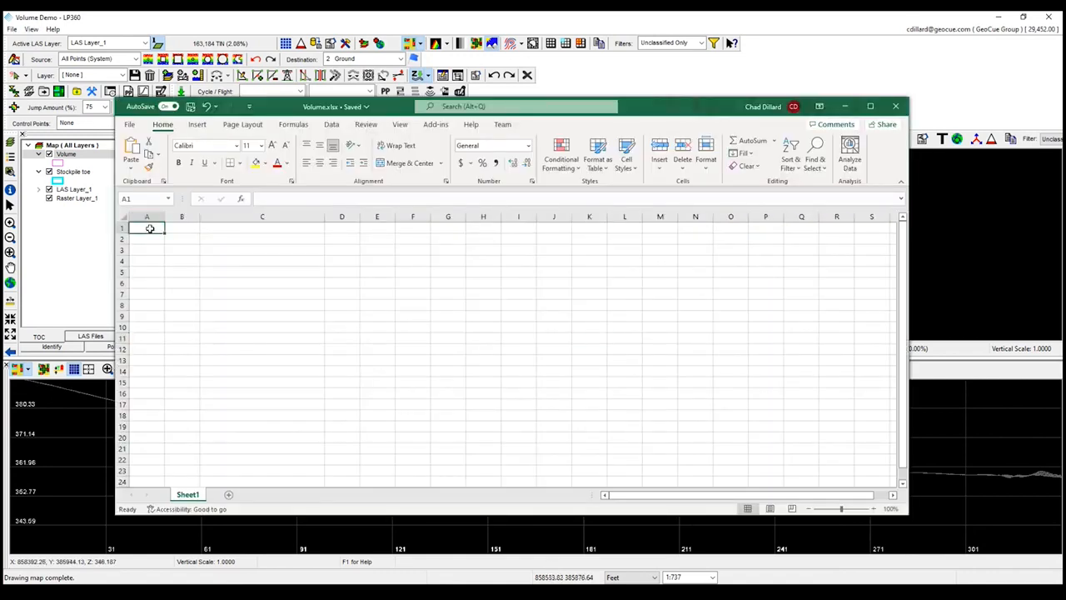
key("ctrl+v")
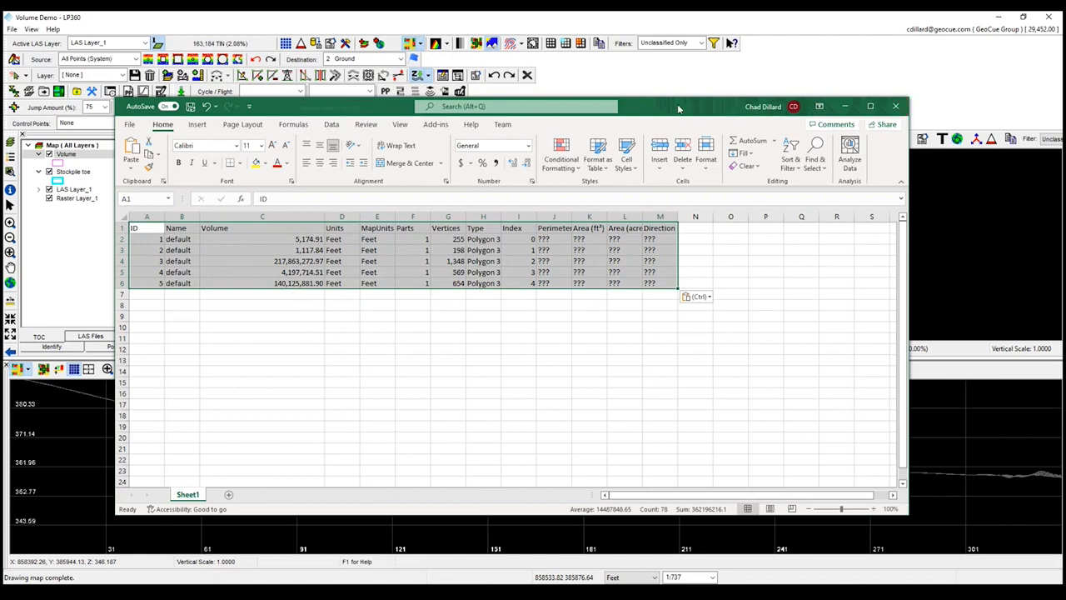
left_click_drag(678, 109, 1, 110)
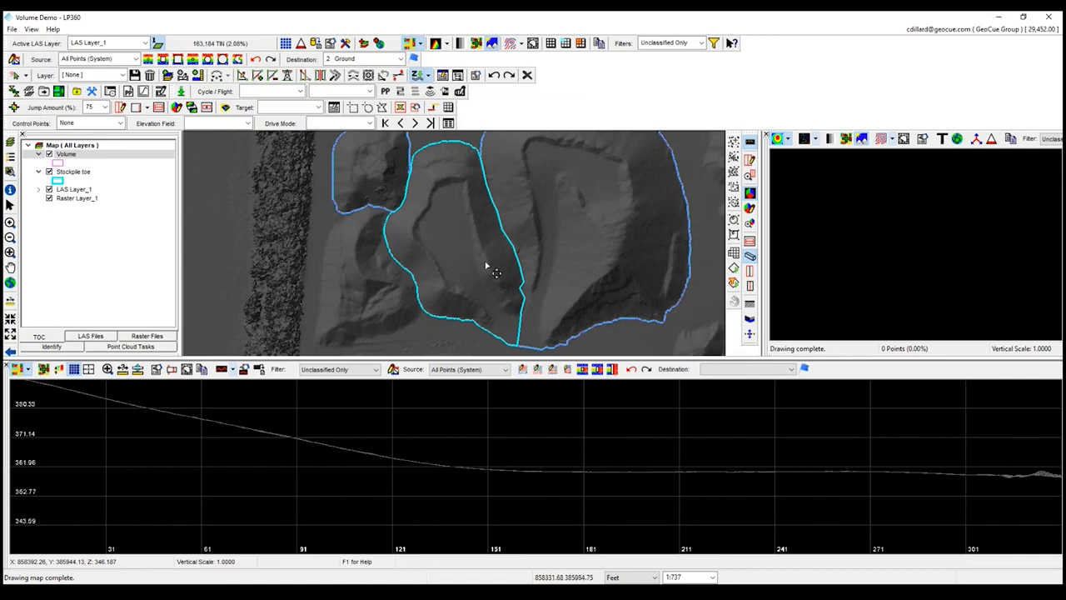
scroll(486, 261, "down", 2)
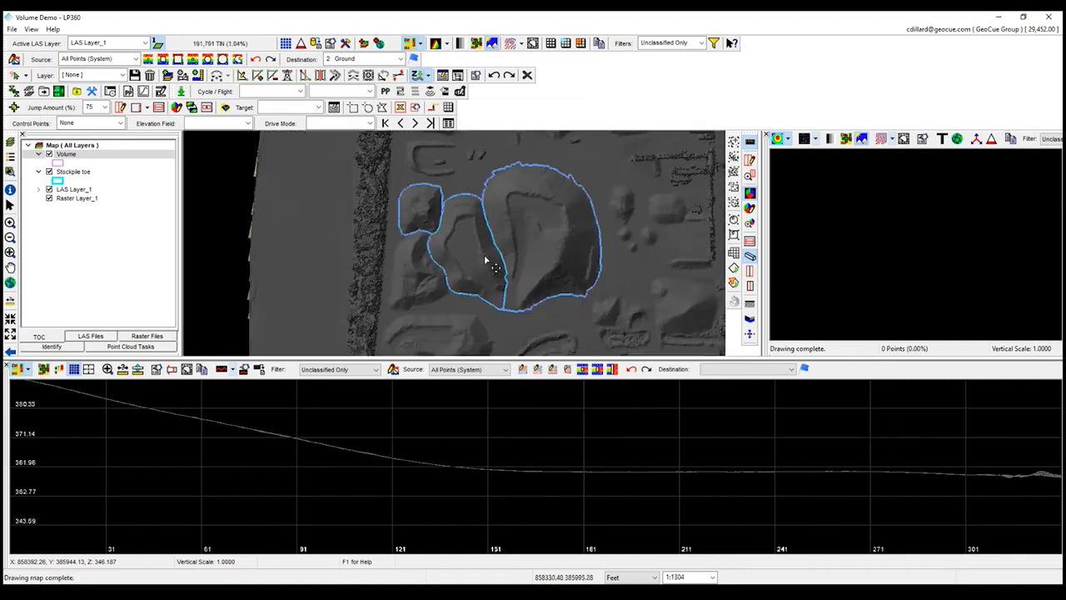